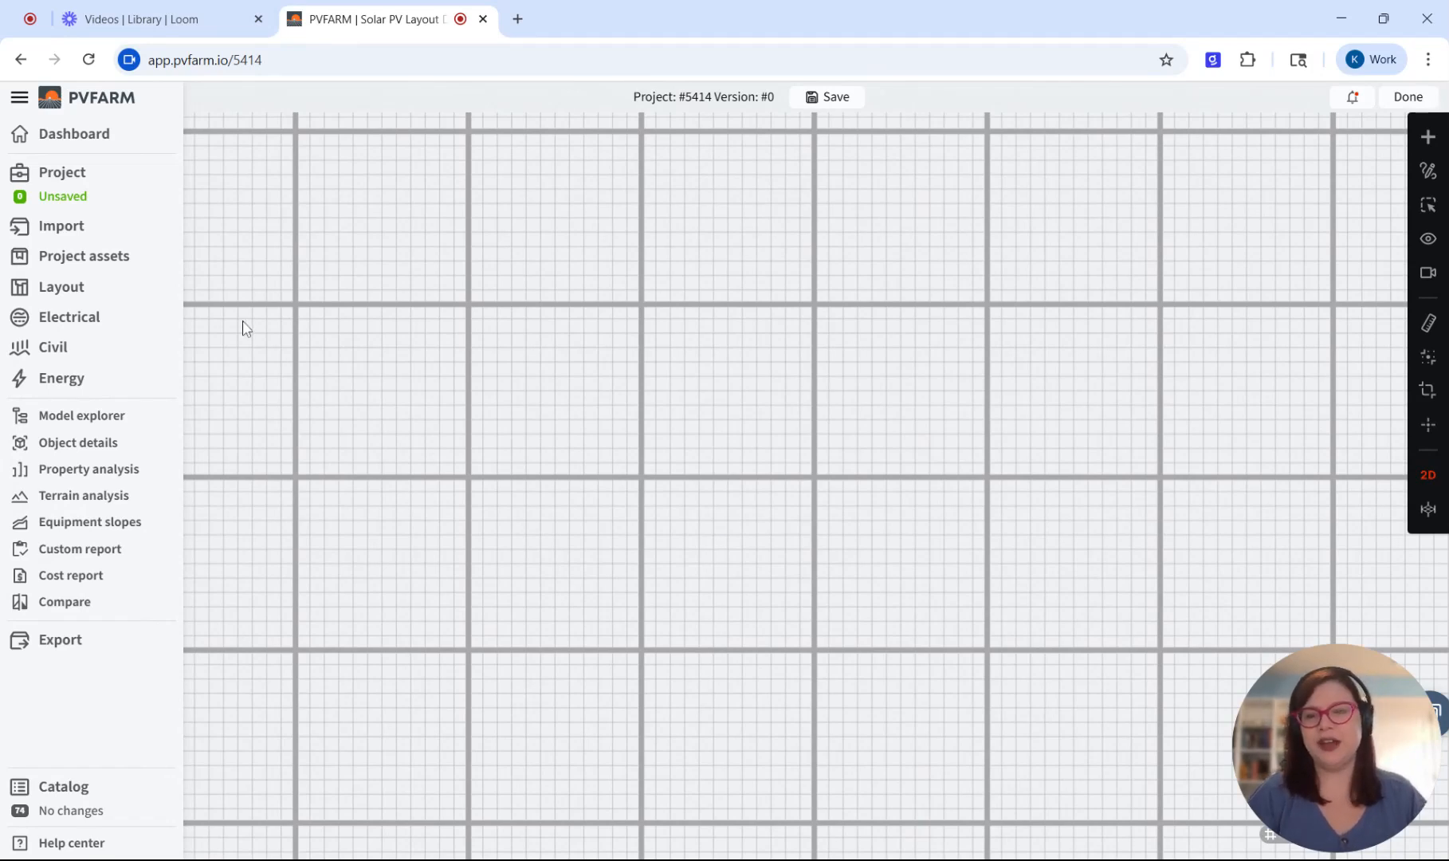
# Step: Add the 6 MOD, 1P, First Solar FS-6455-P tracker (ati trc tracker 84mod omni) from the catalog to the project assets
pyautogui.click(82, 256)
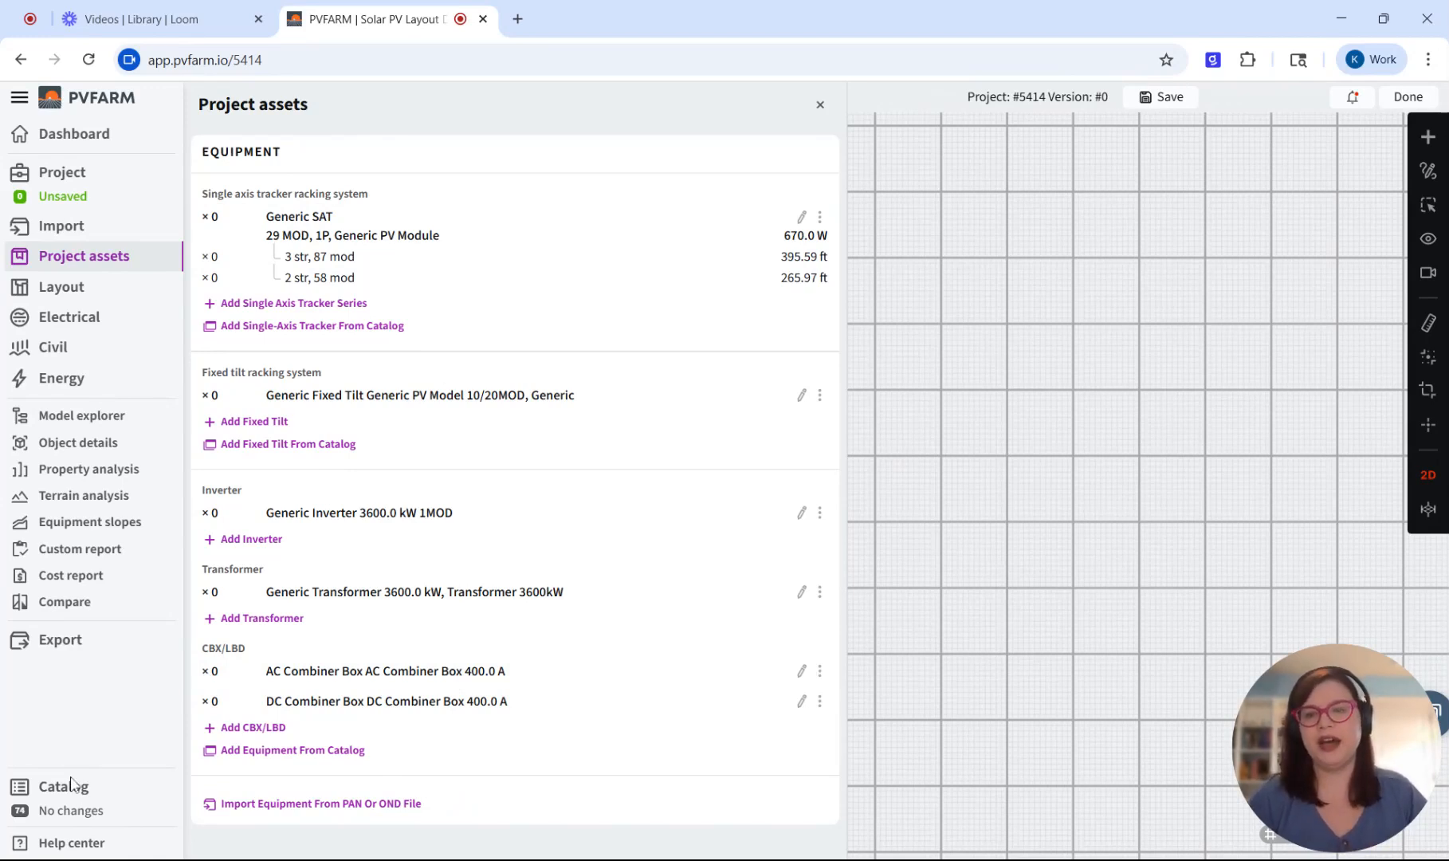
pyautogui.click(71, 798)
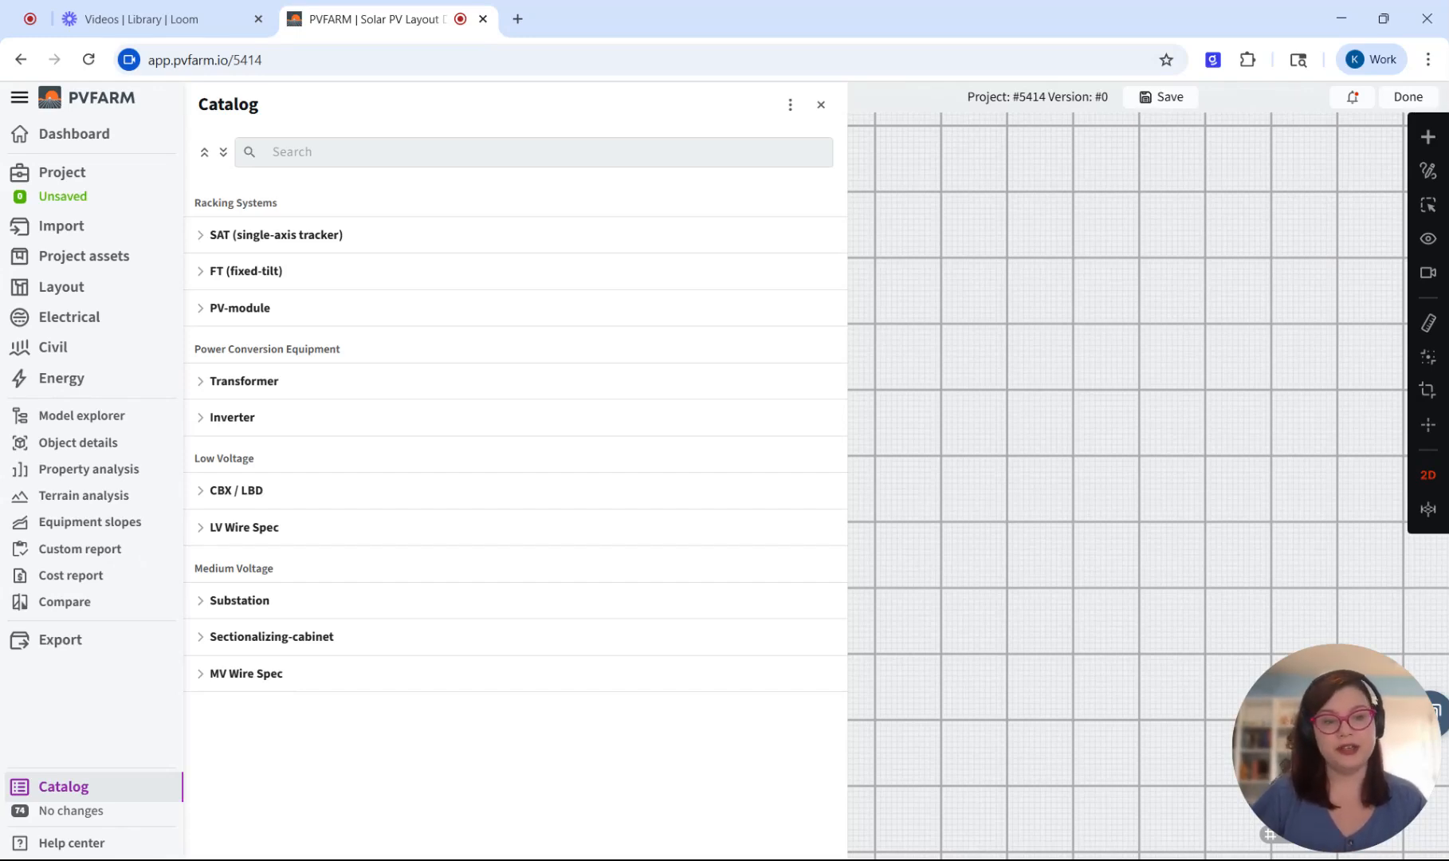
pyautogui.click(199, 236)
pyautogui.click(215, 311)
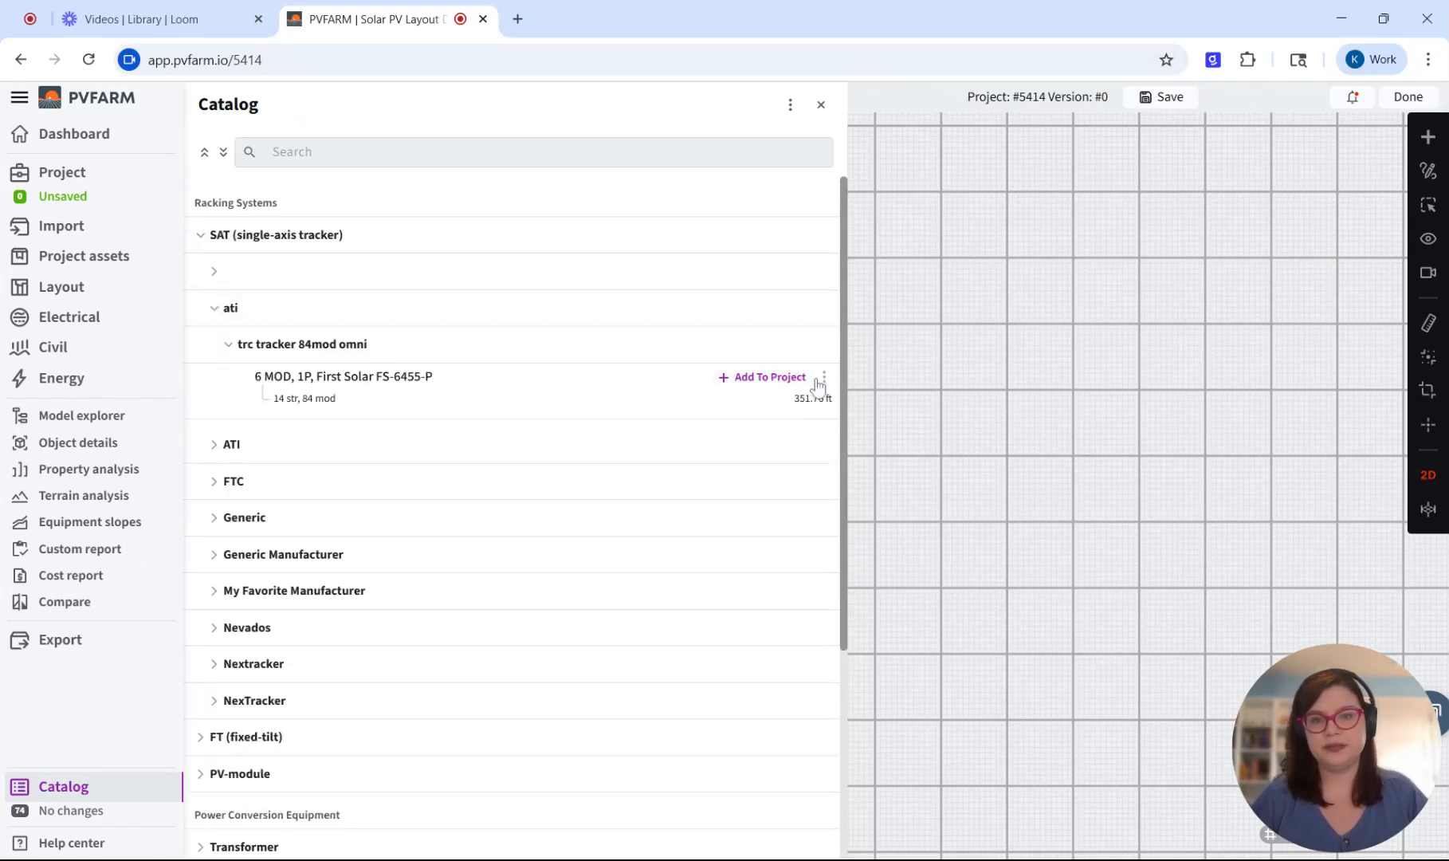
pyautogui.click(741, 381)
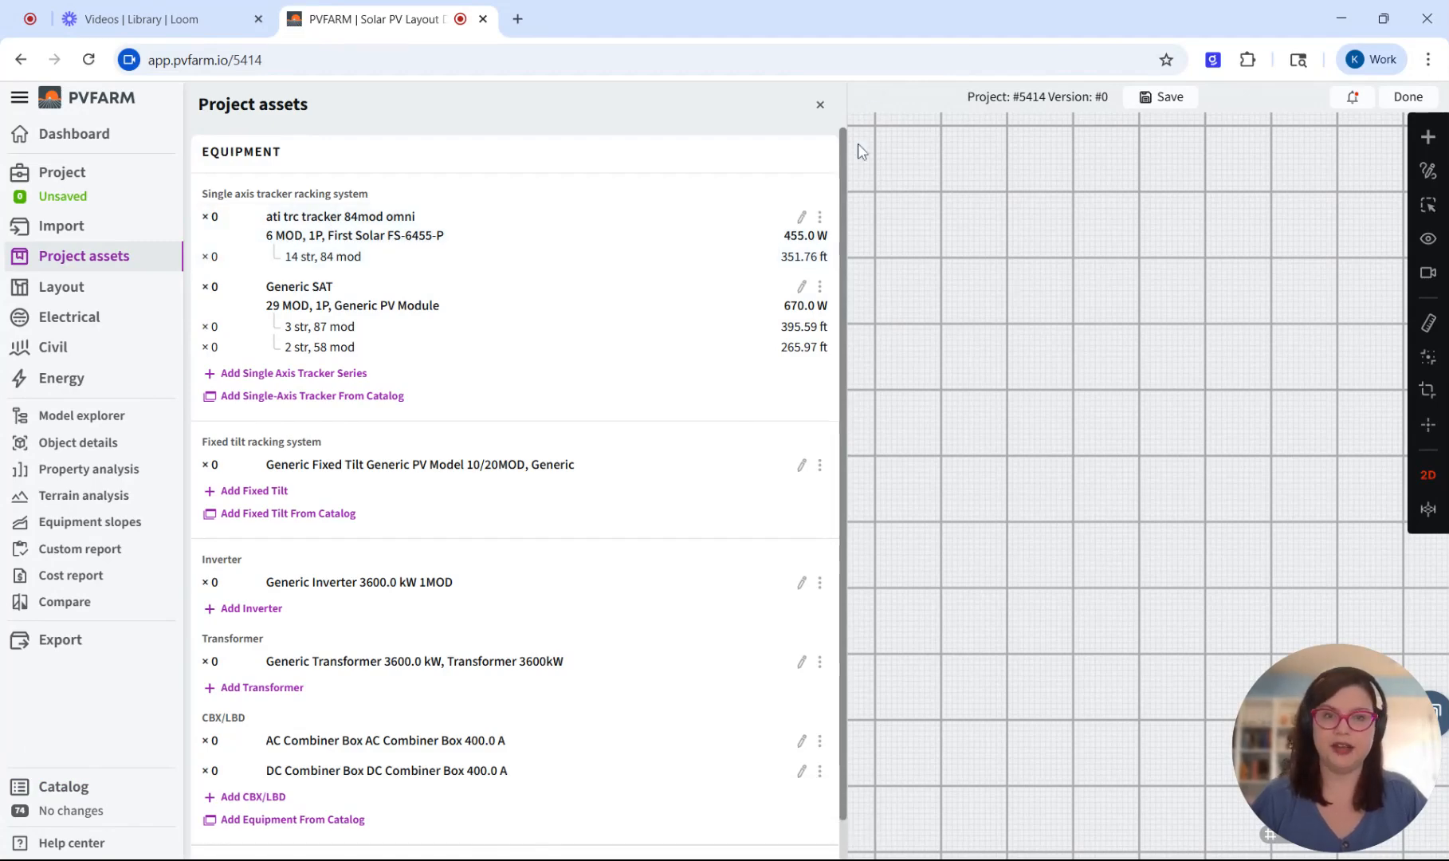
pyautogui.click(819, 105)
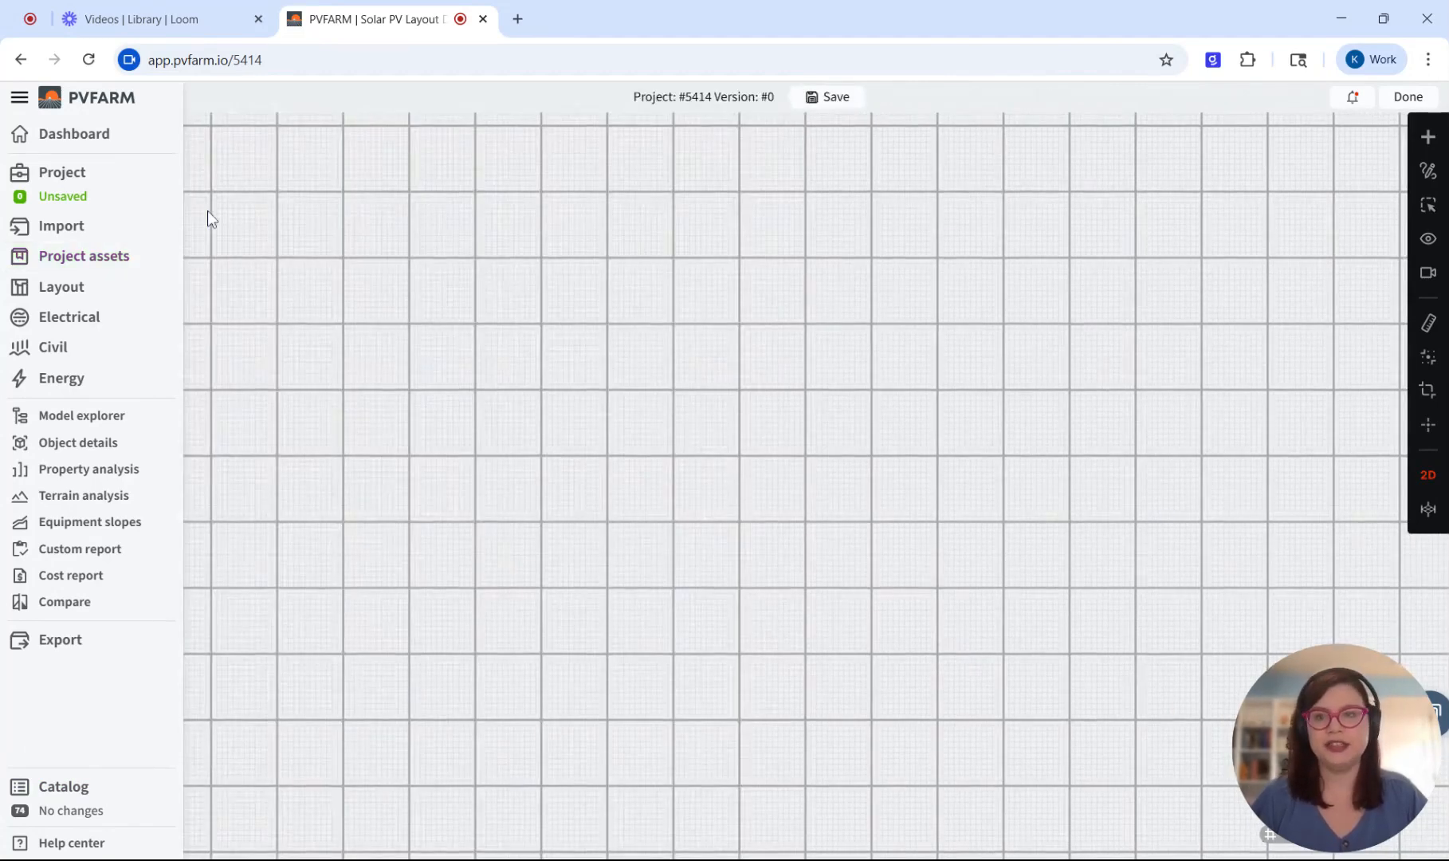
# Step: Create a substation in the layout and select ati trc tracker 84mod omni as its solar array racking system
pyautogui.click(70, 285)
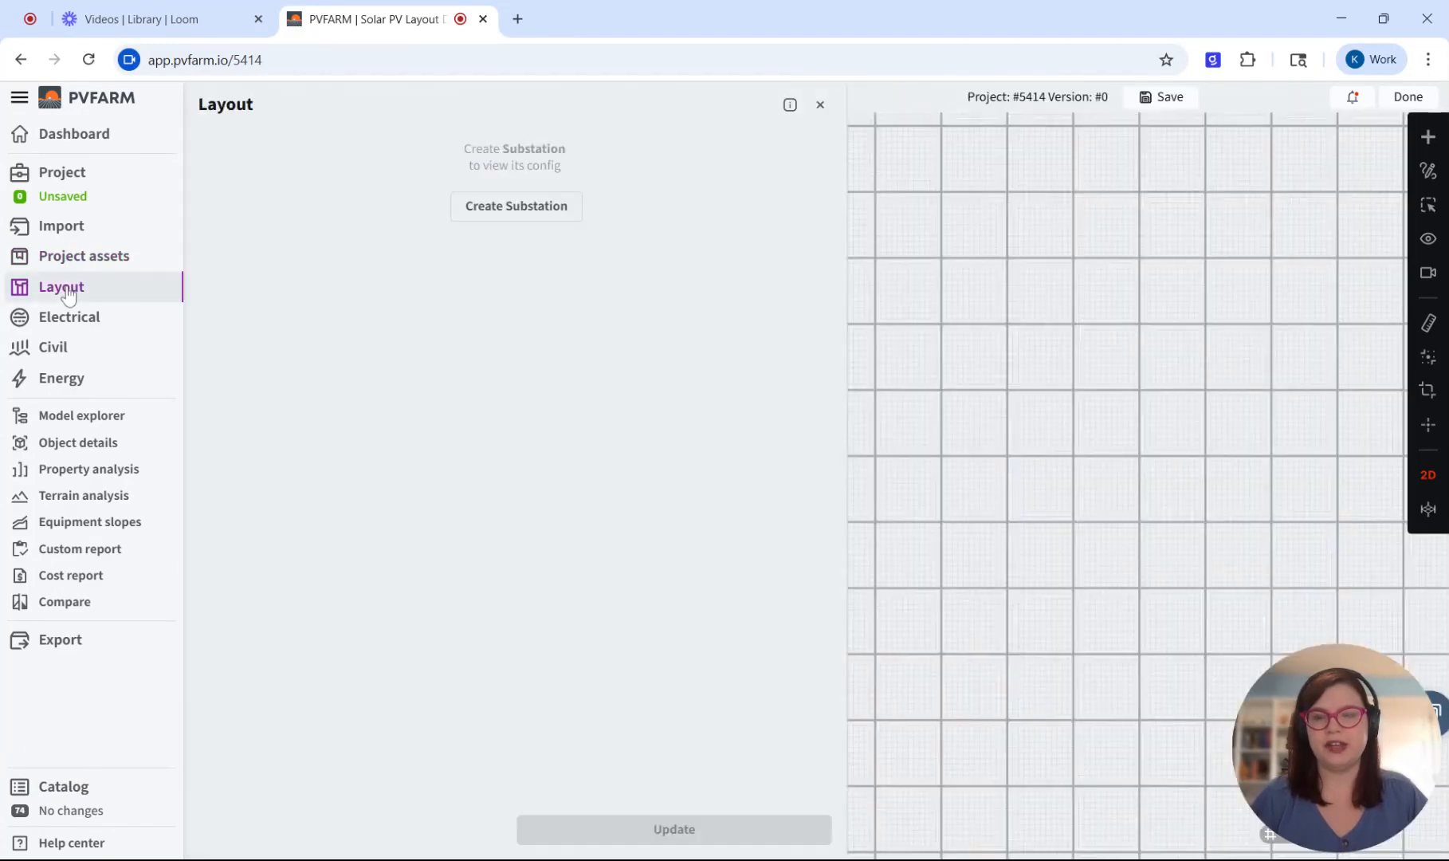
pyautogui.click(574, 216)
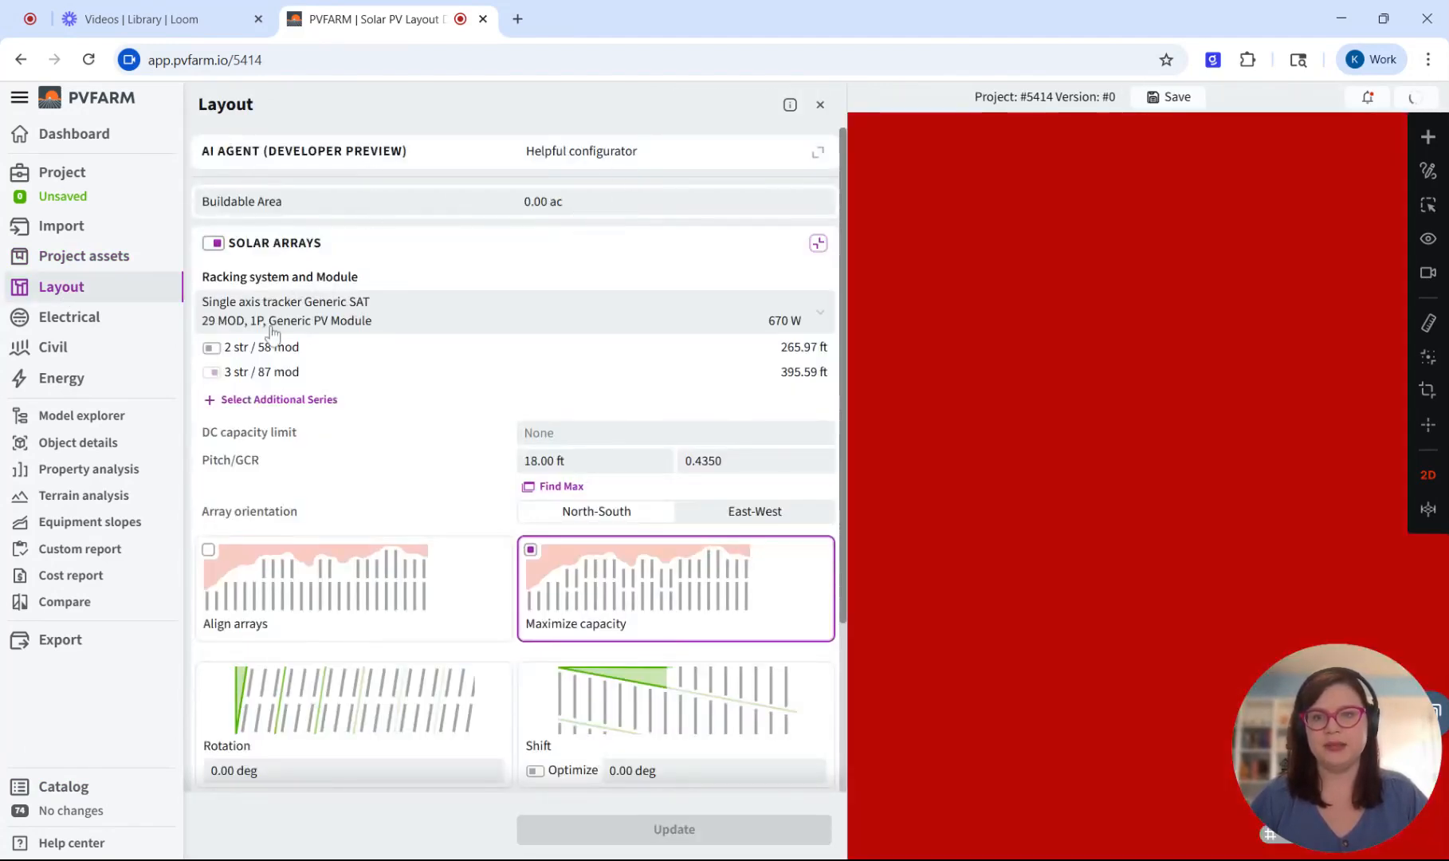
pyautogui.click(364, 306)
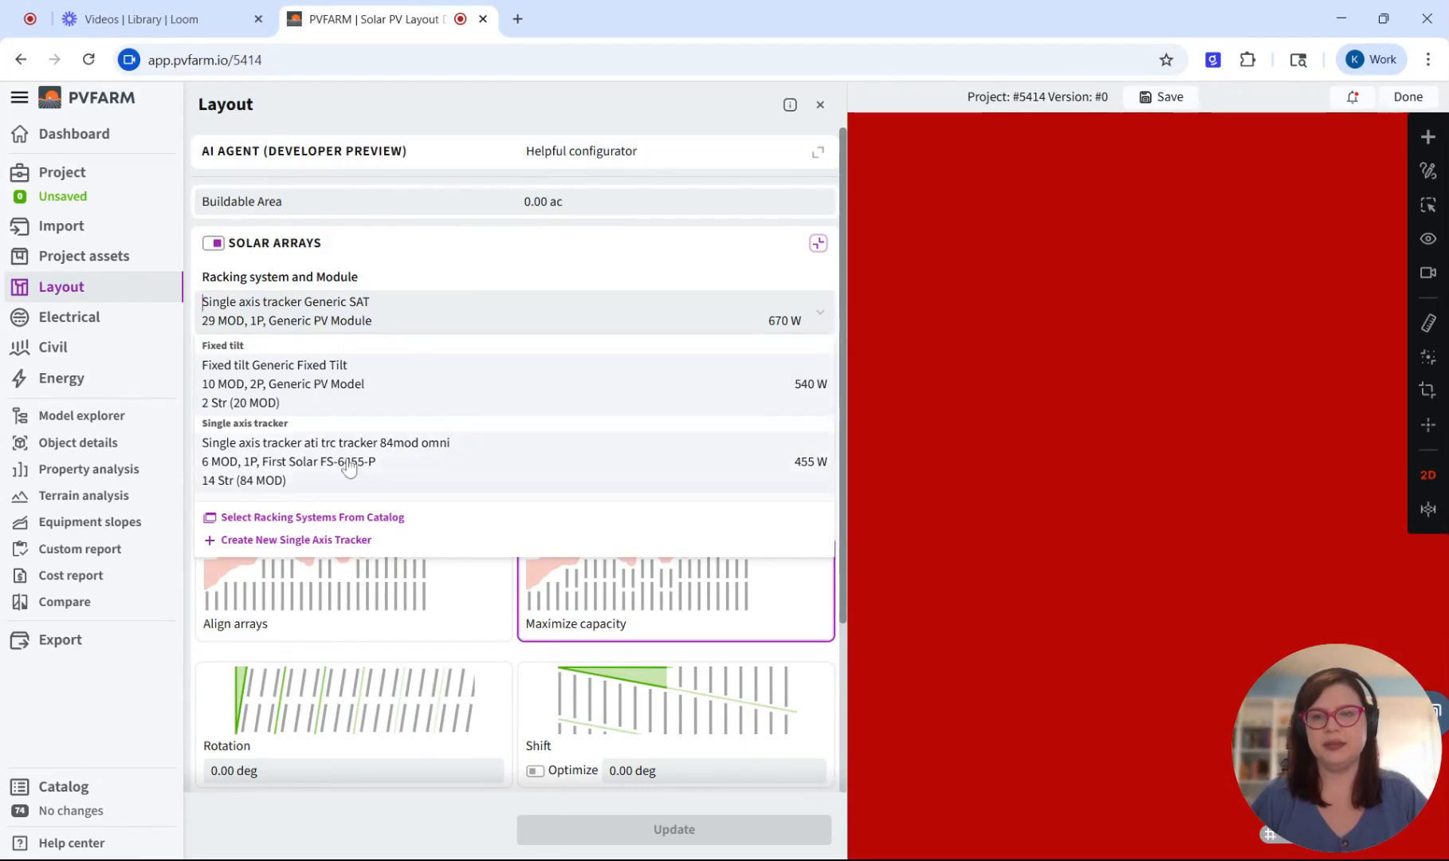
pyautogui.click(285, 462)
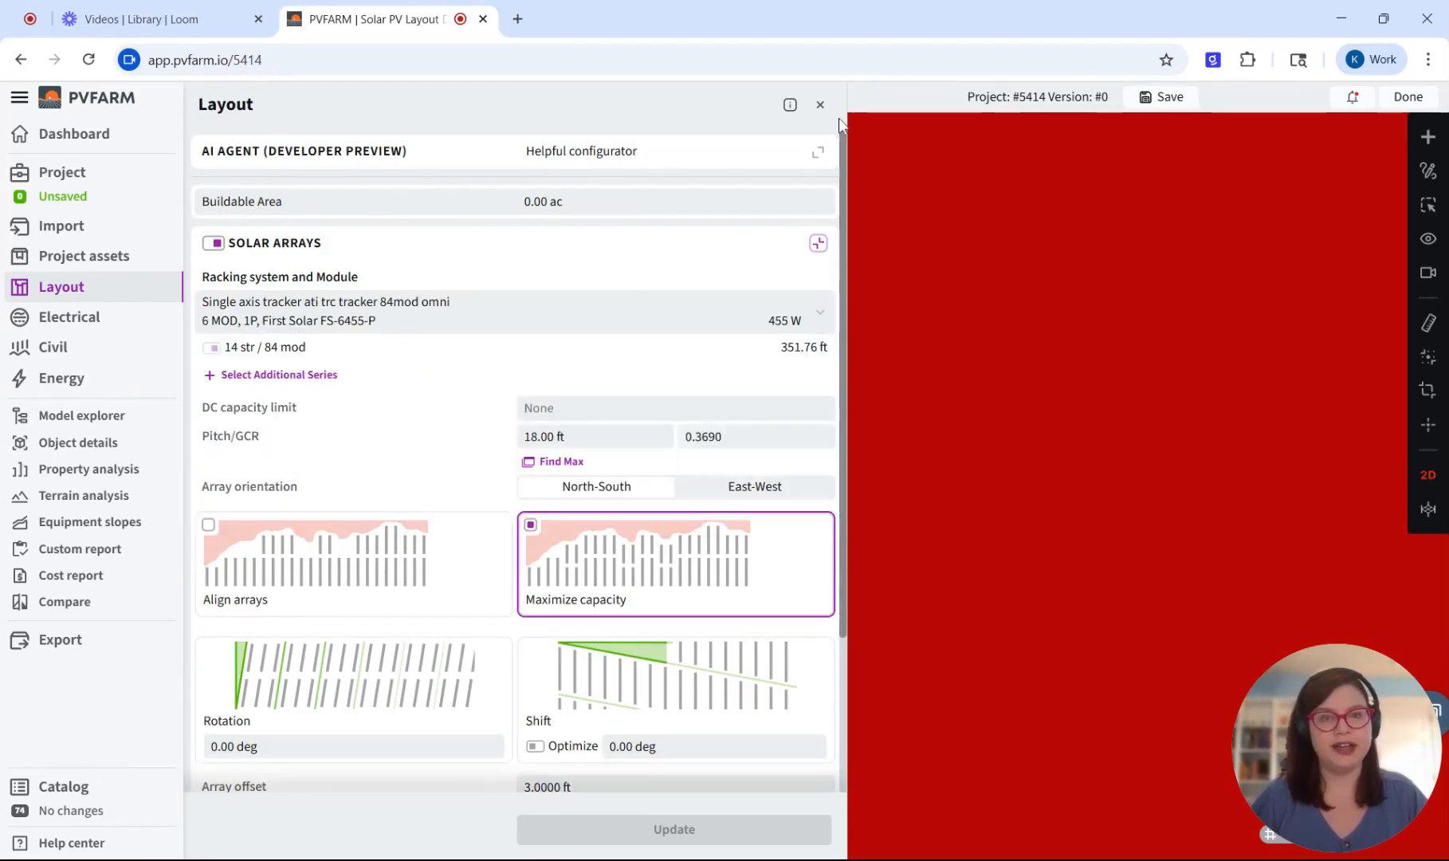
pyautogui.click(820, 105)
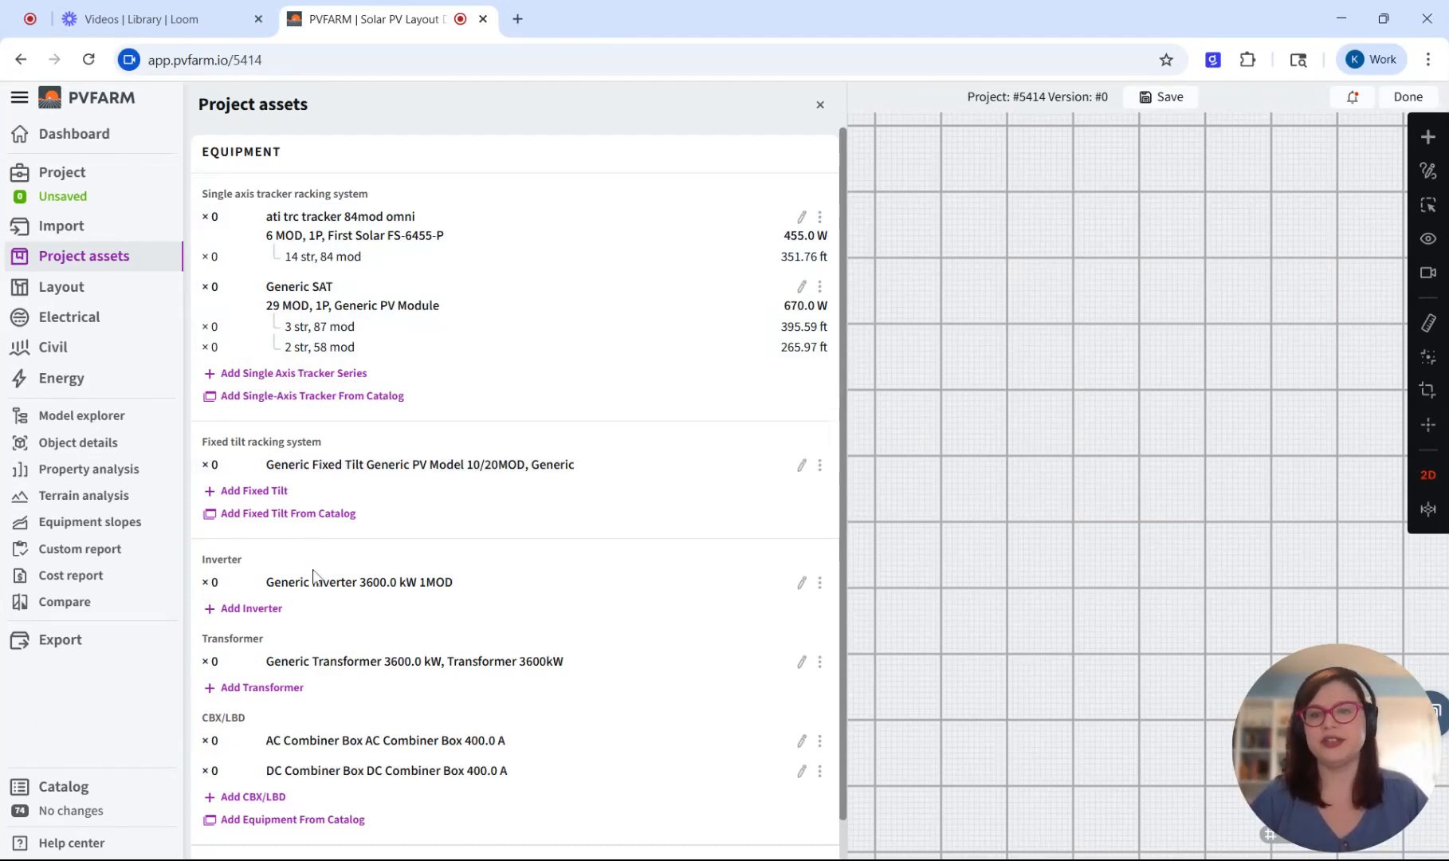
# Step: Start a new single axis tracker series with a motor pile gap between modules and manufacturer "my favorite tracker"
pyautogui.click(286, 374)
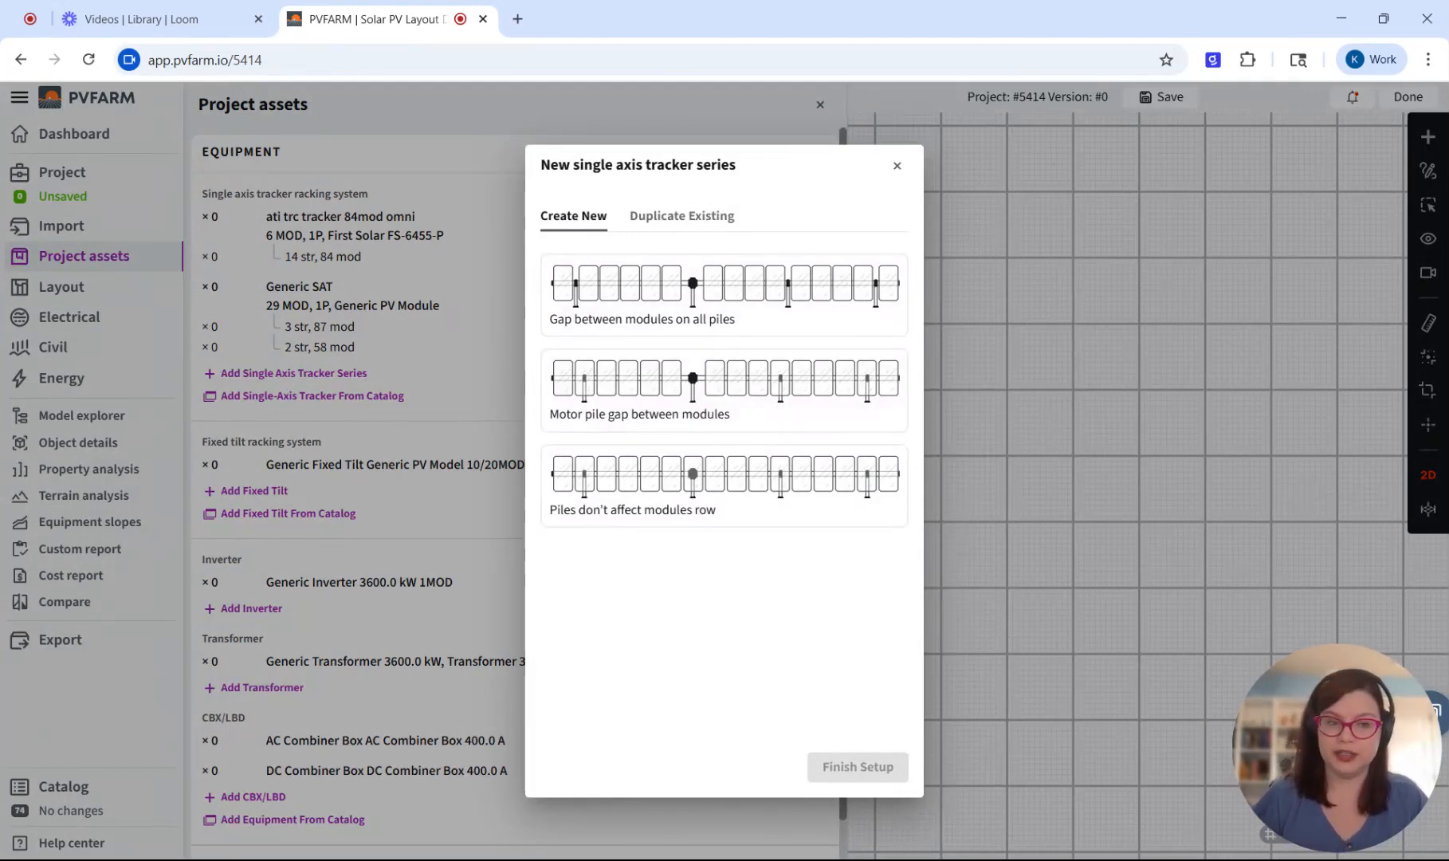
pyautogui.click(724, 390)
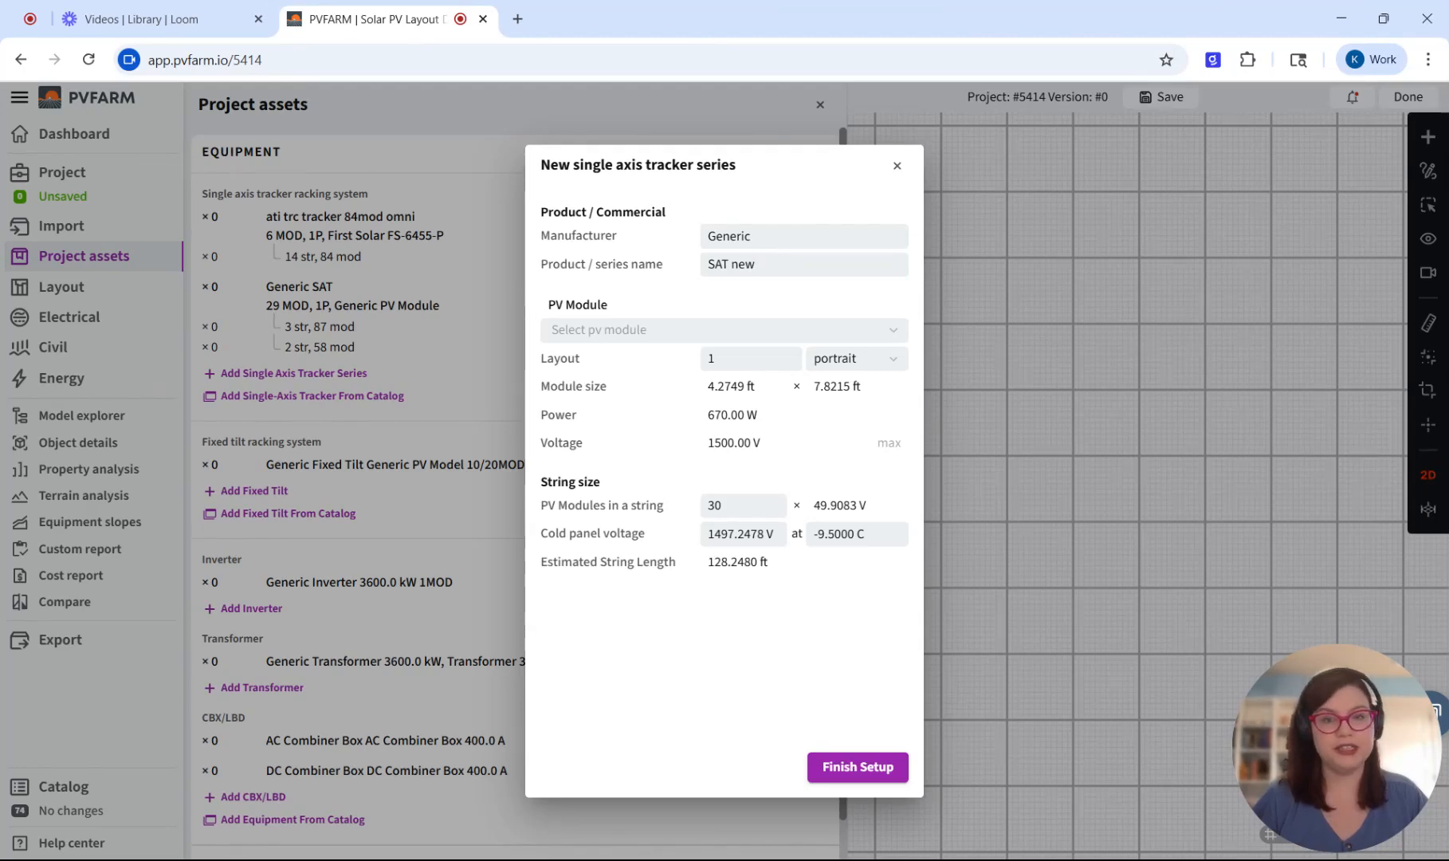
pyautogui.click(754, 264)
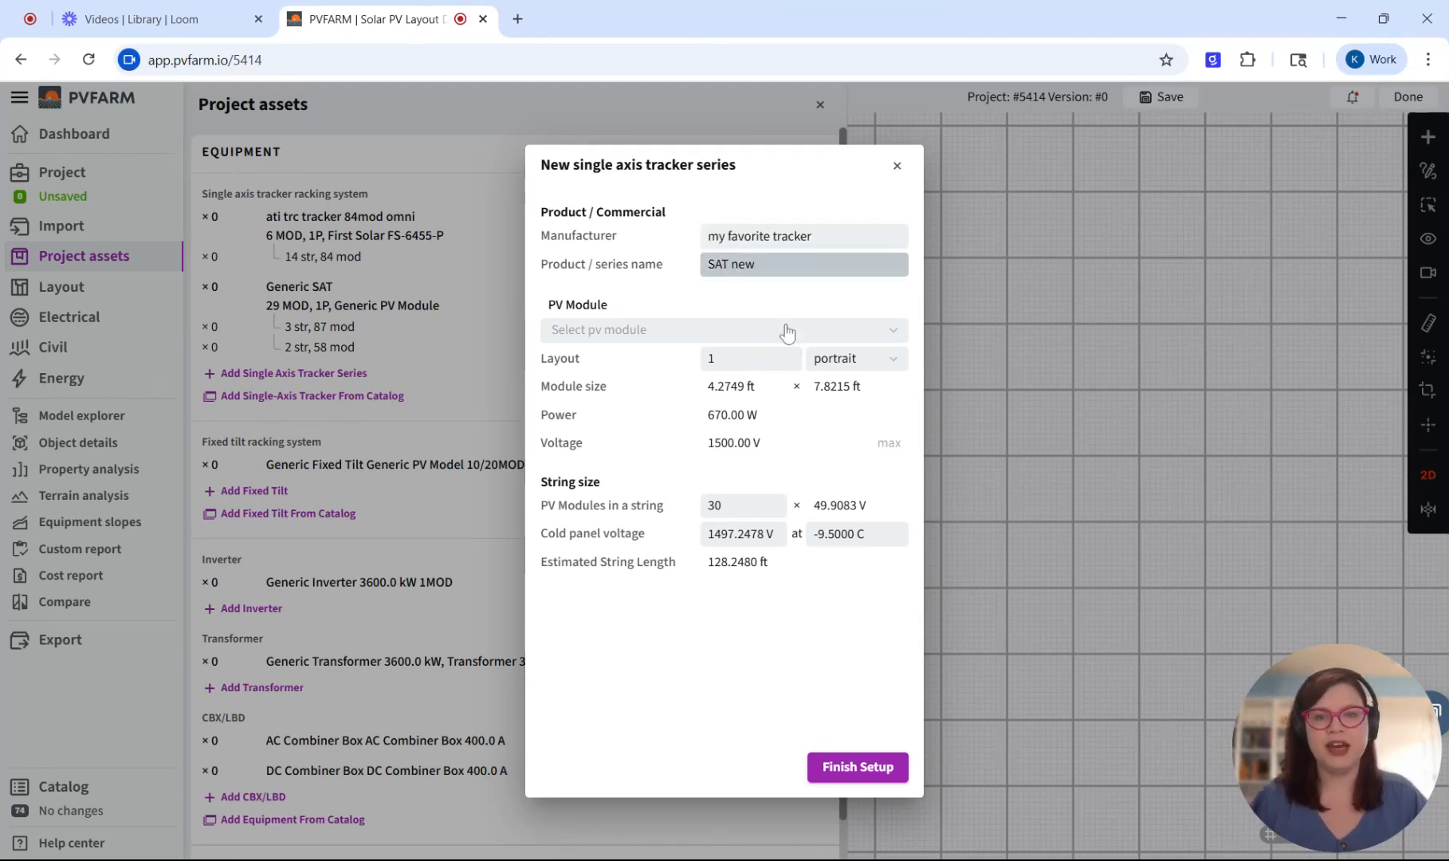
# Step: Assign the 485 W Generic PV Module in a 1 portrait layout and finish setting up the tracker series
pyautogui.click(787, 331)
pyautogui.scroll(-8, 753, 420)
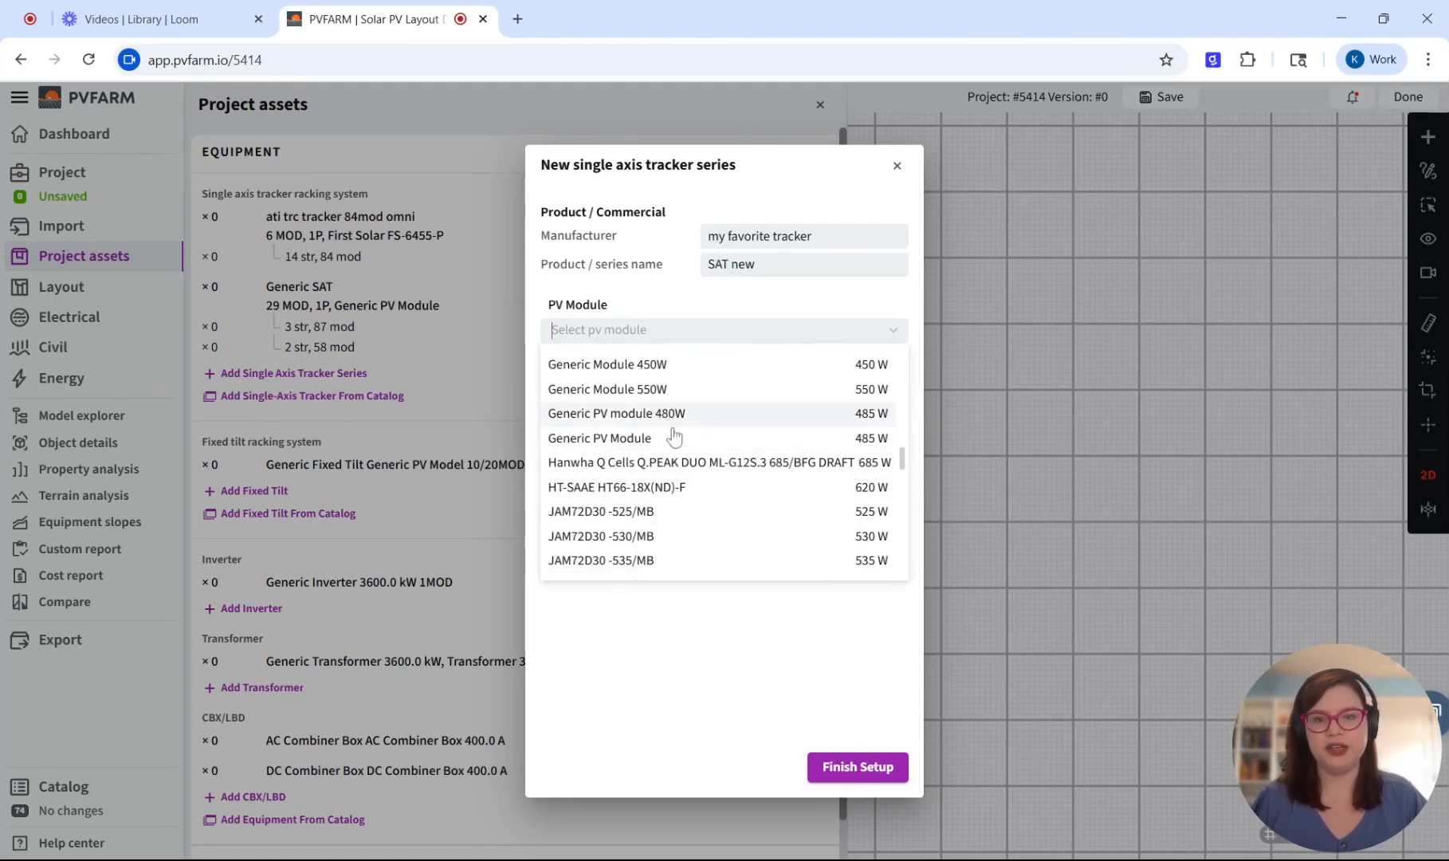
pyautogui.click(661, 436)
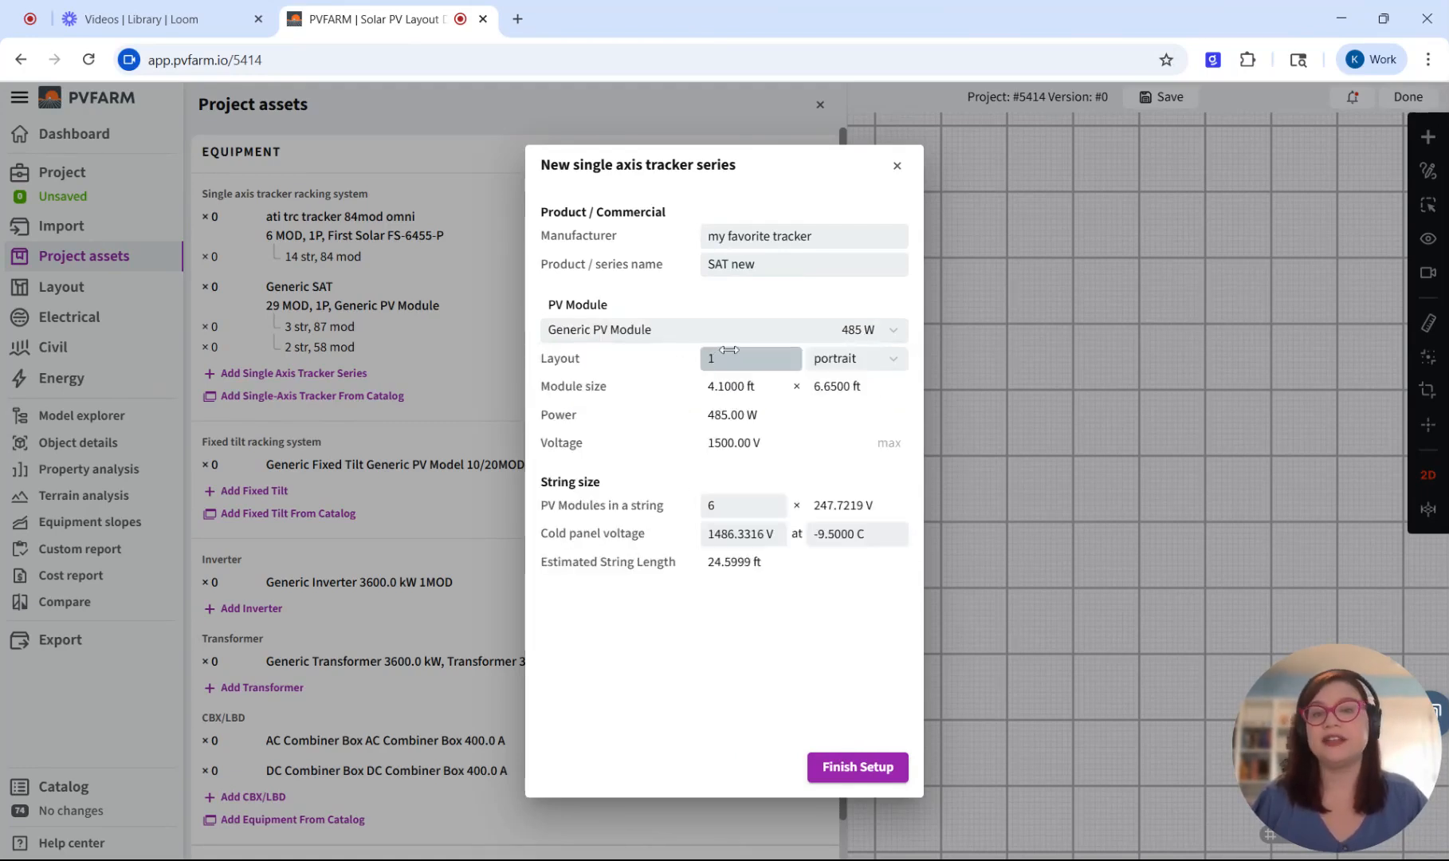
pyautogui.click(817, 359)
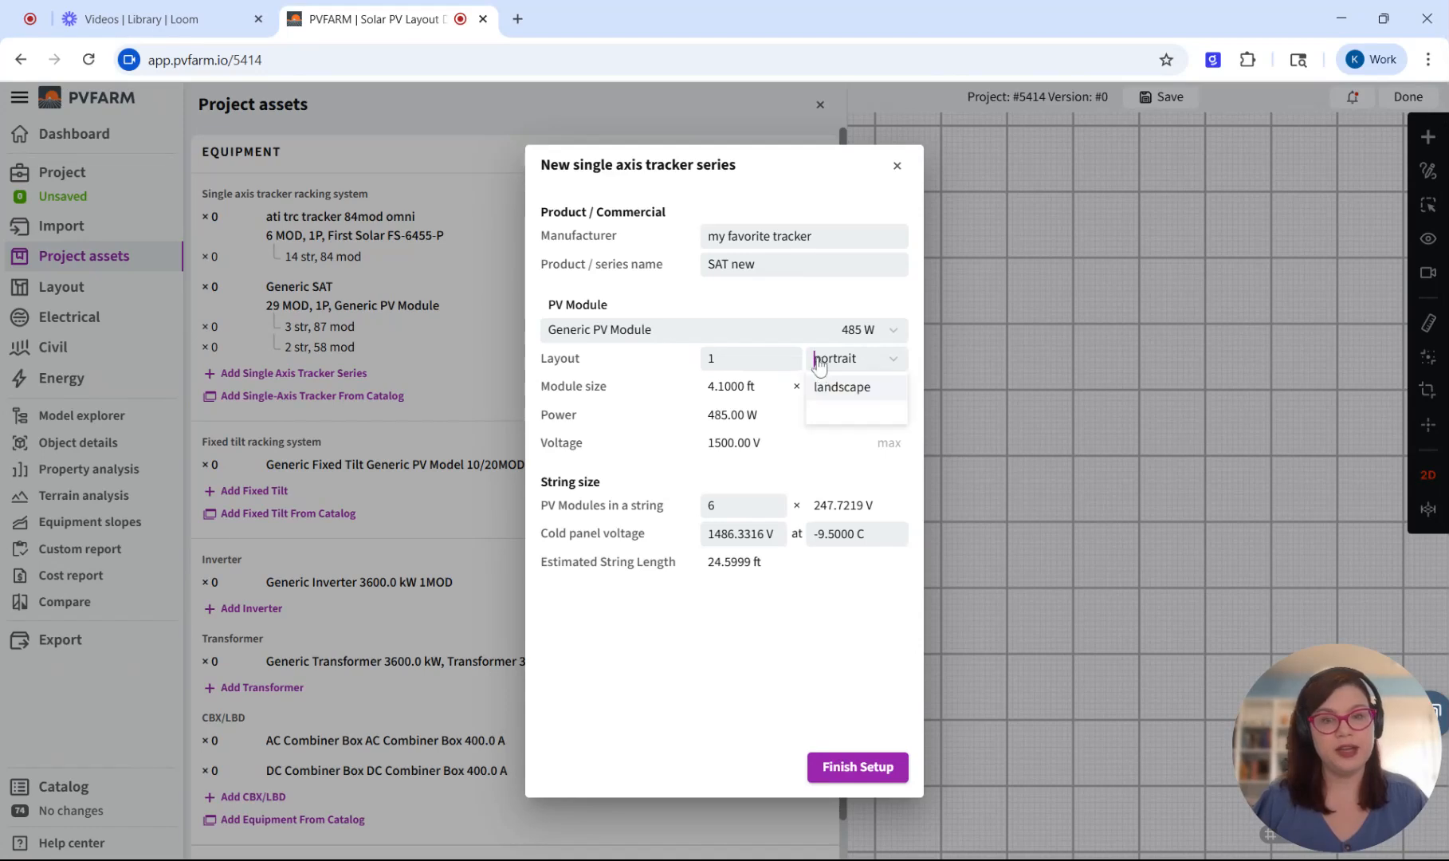
pyautogui.click(747, 357)
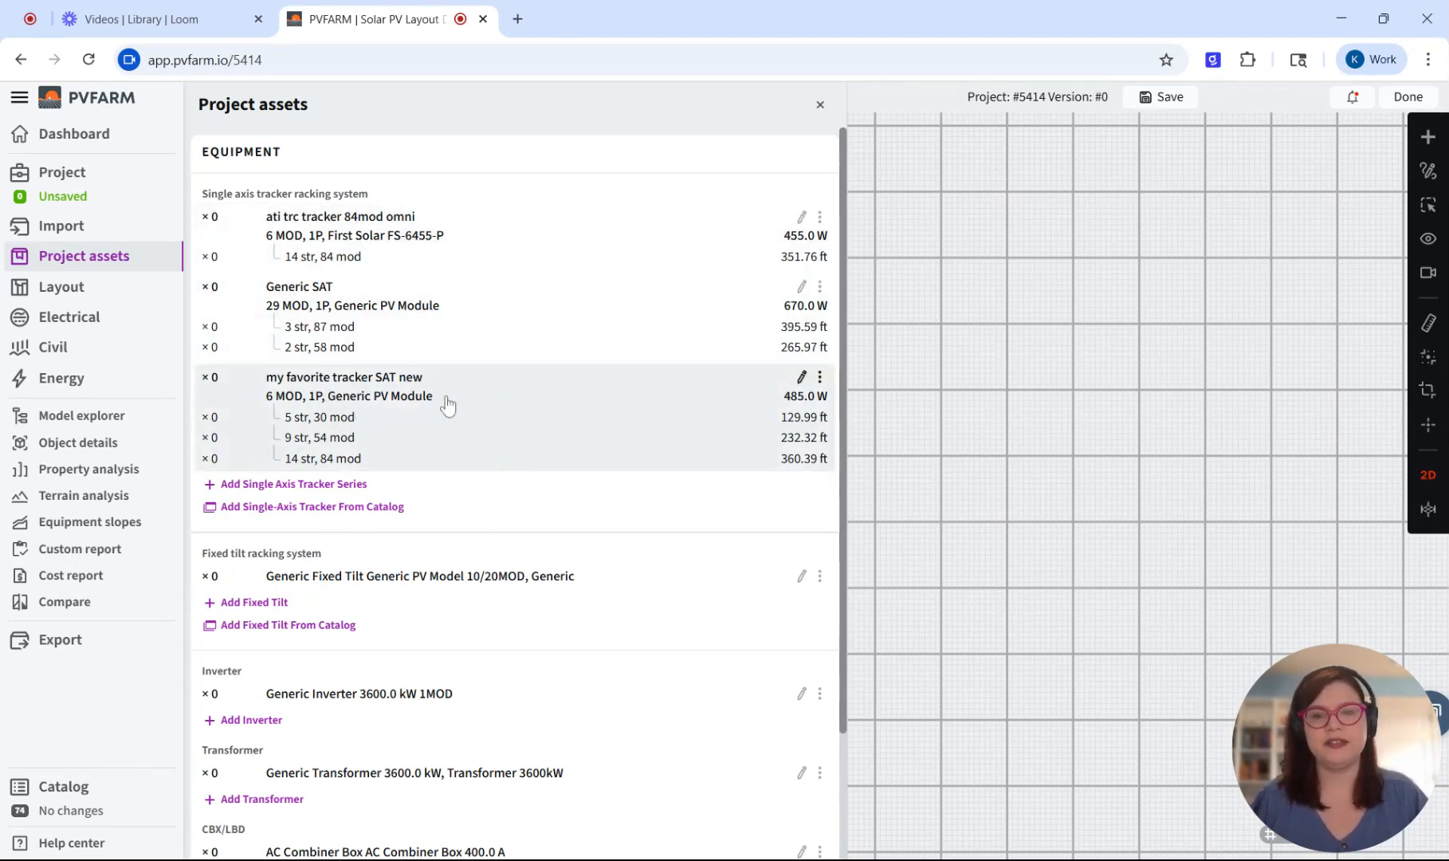
# Step: Open the my favorite tracker SAT new series and review its PV module configuration
pyautogui.scroll(-3, 1050, 459)
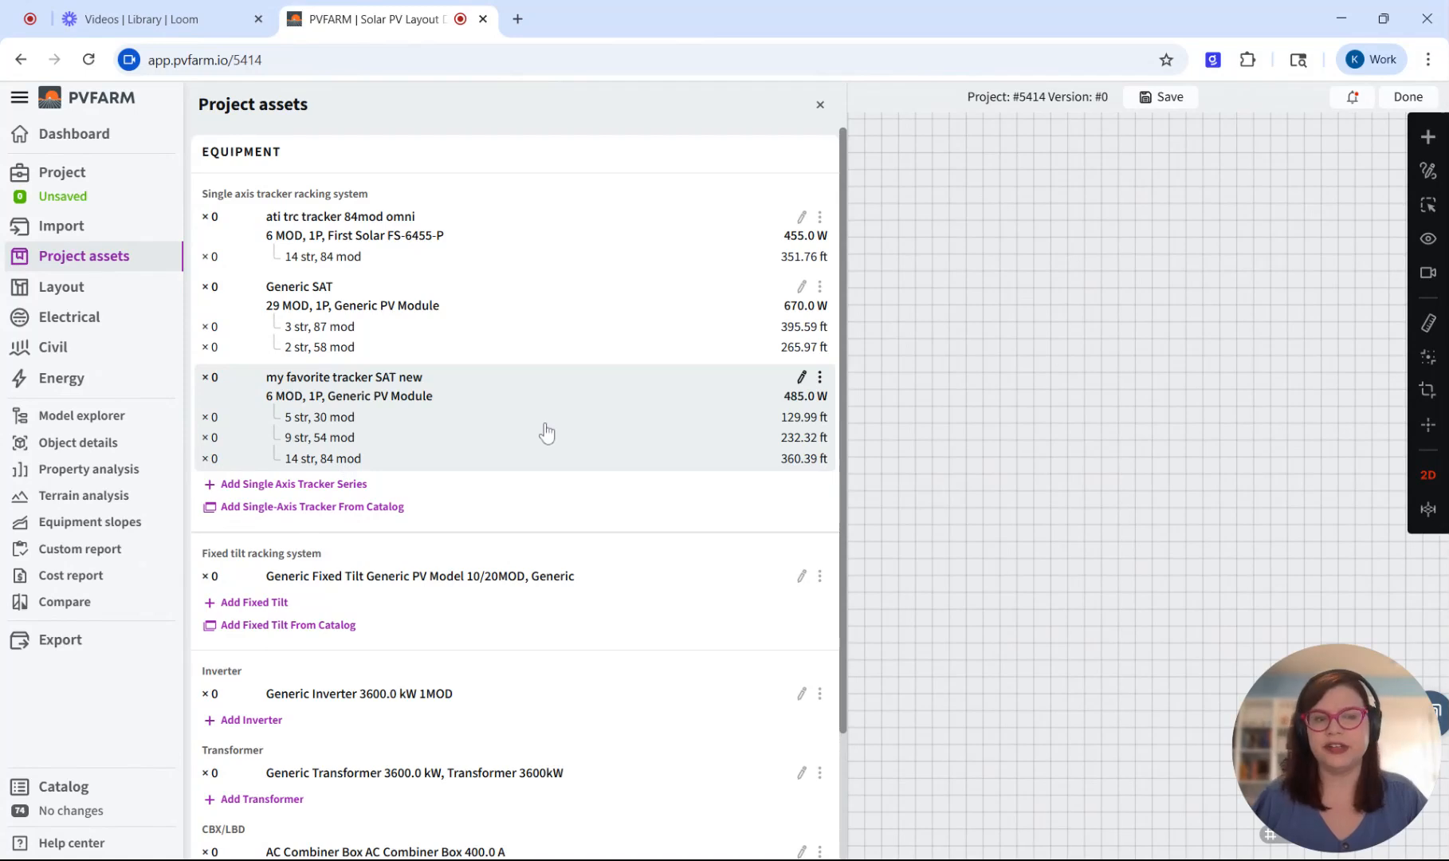
pyautogui.click(406, 412)
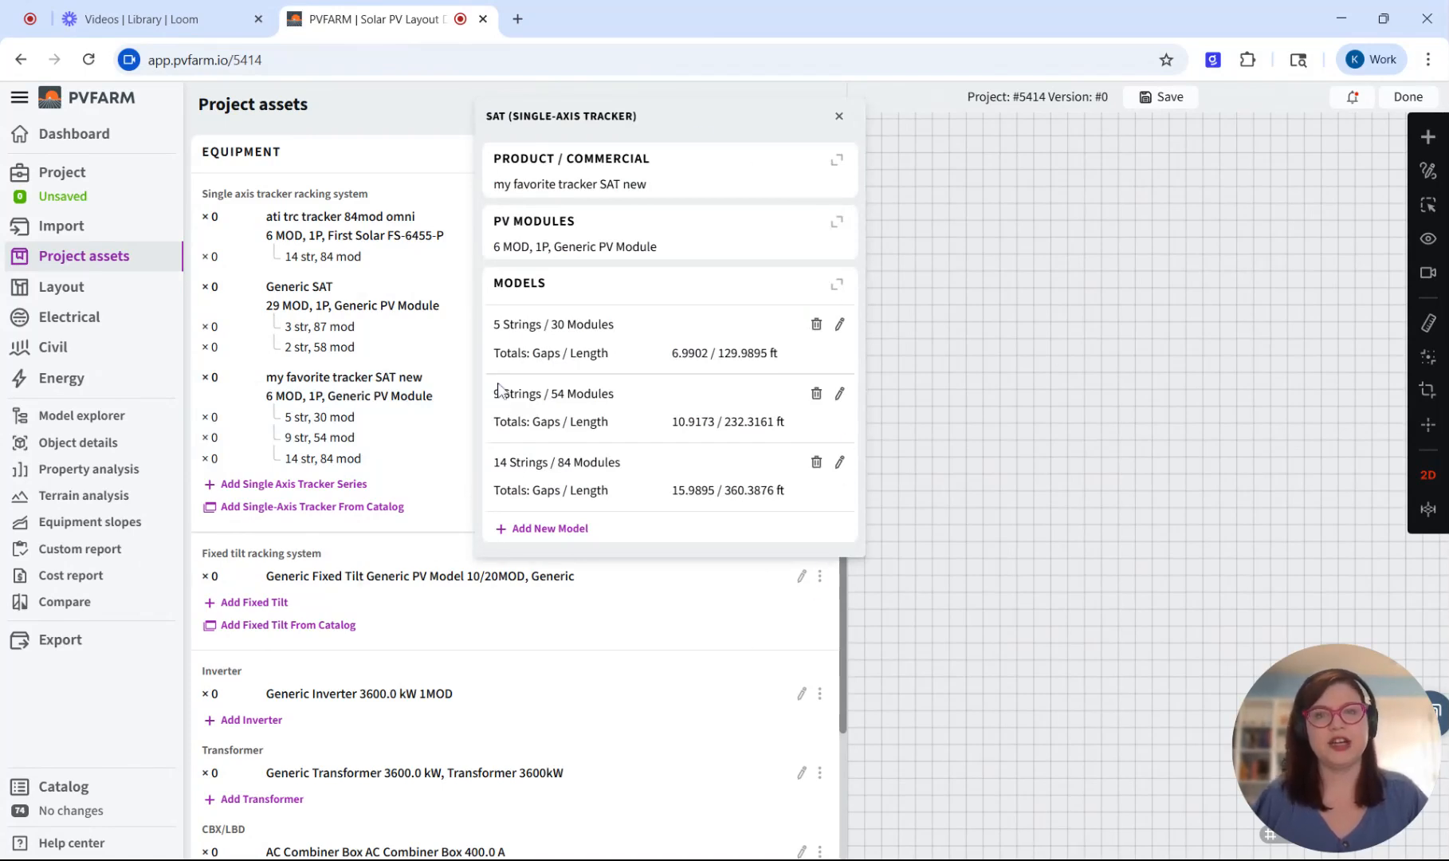
pyautogui.click(701, 190)
pyautogui.click(630, 283)
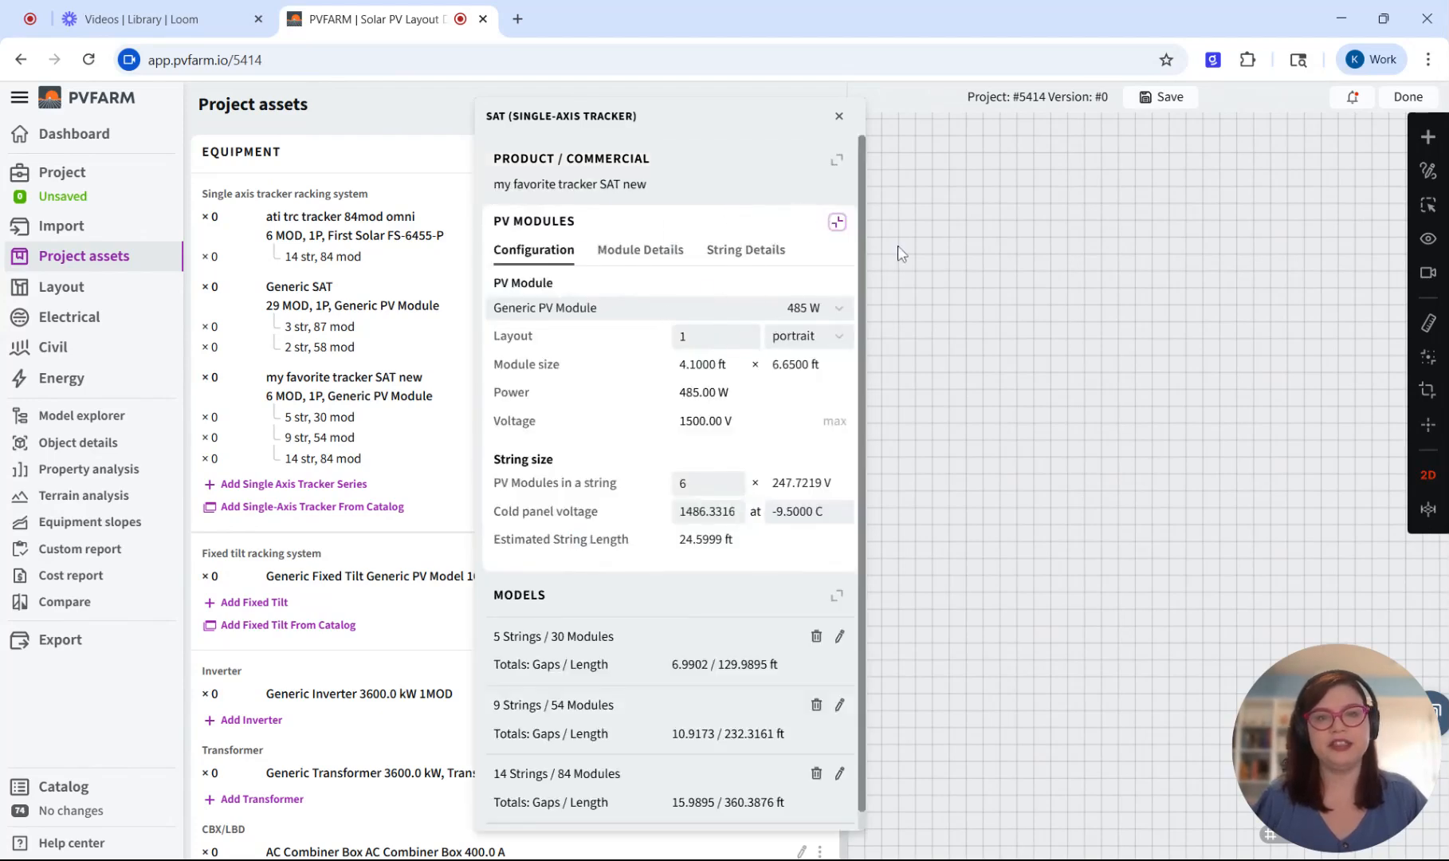
pyautogui.click(837, 223)
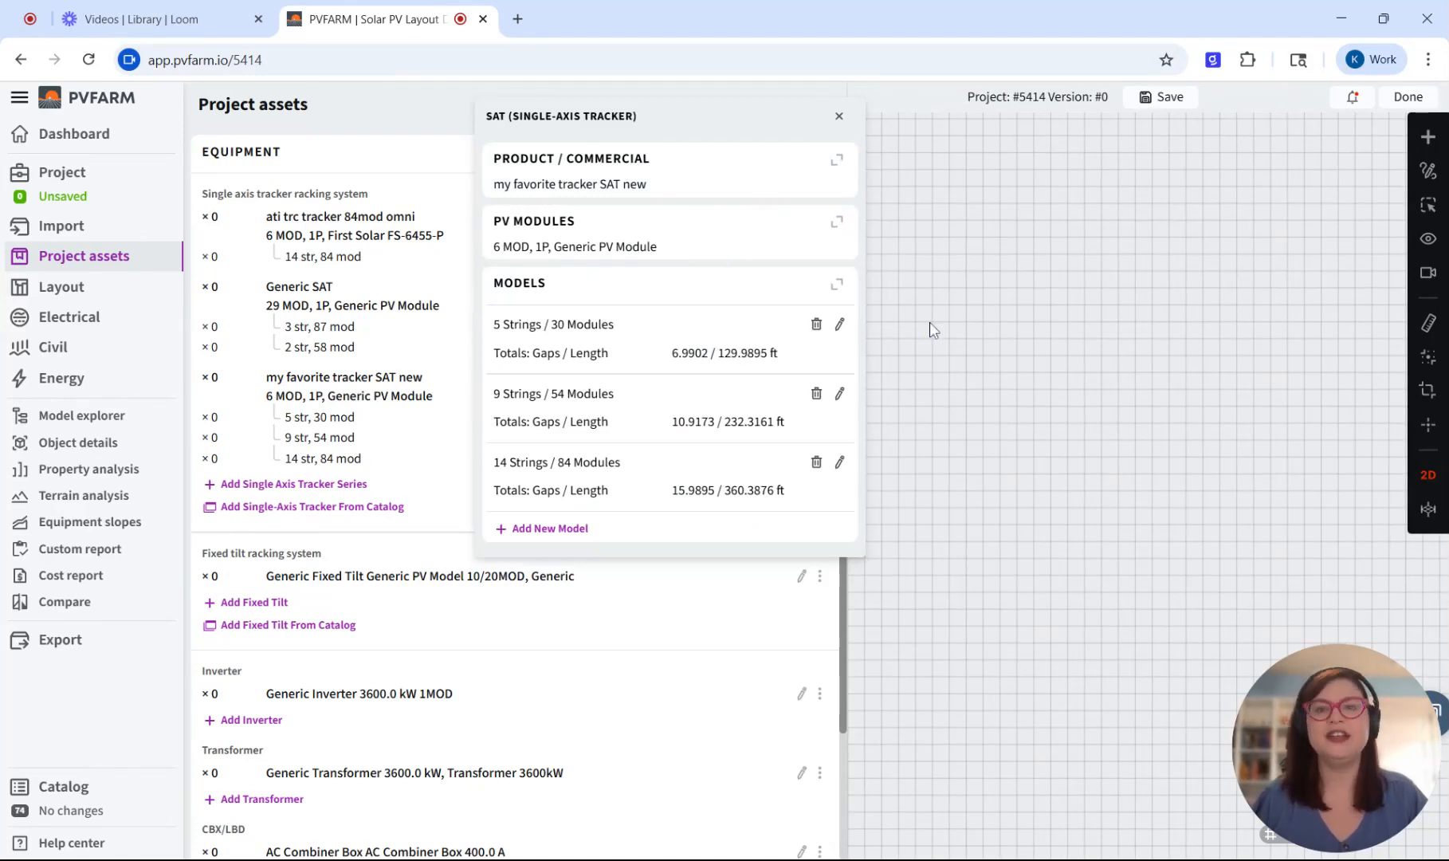
# Step: Edit the 5-string, 30-module model of the new tracker series and set its string count to 6
pyautogui.click(839, 327)
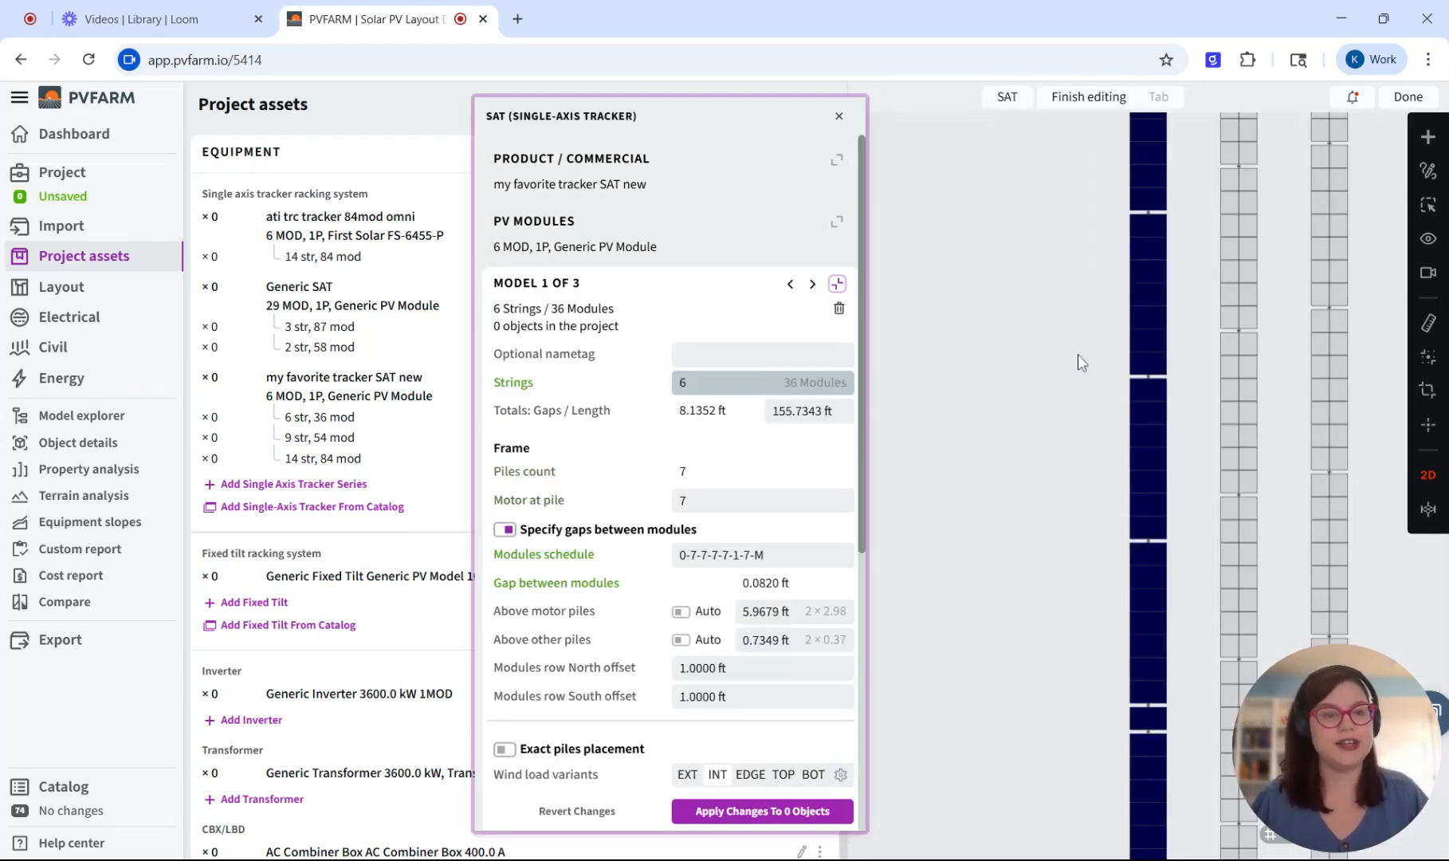
pyautogui.scroll(-4, 1095, 368)
pyautogui.moveTo(1095, 369); pyautogui.dragTo(1002, 381)
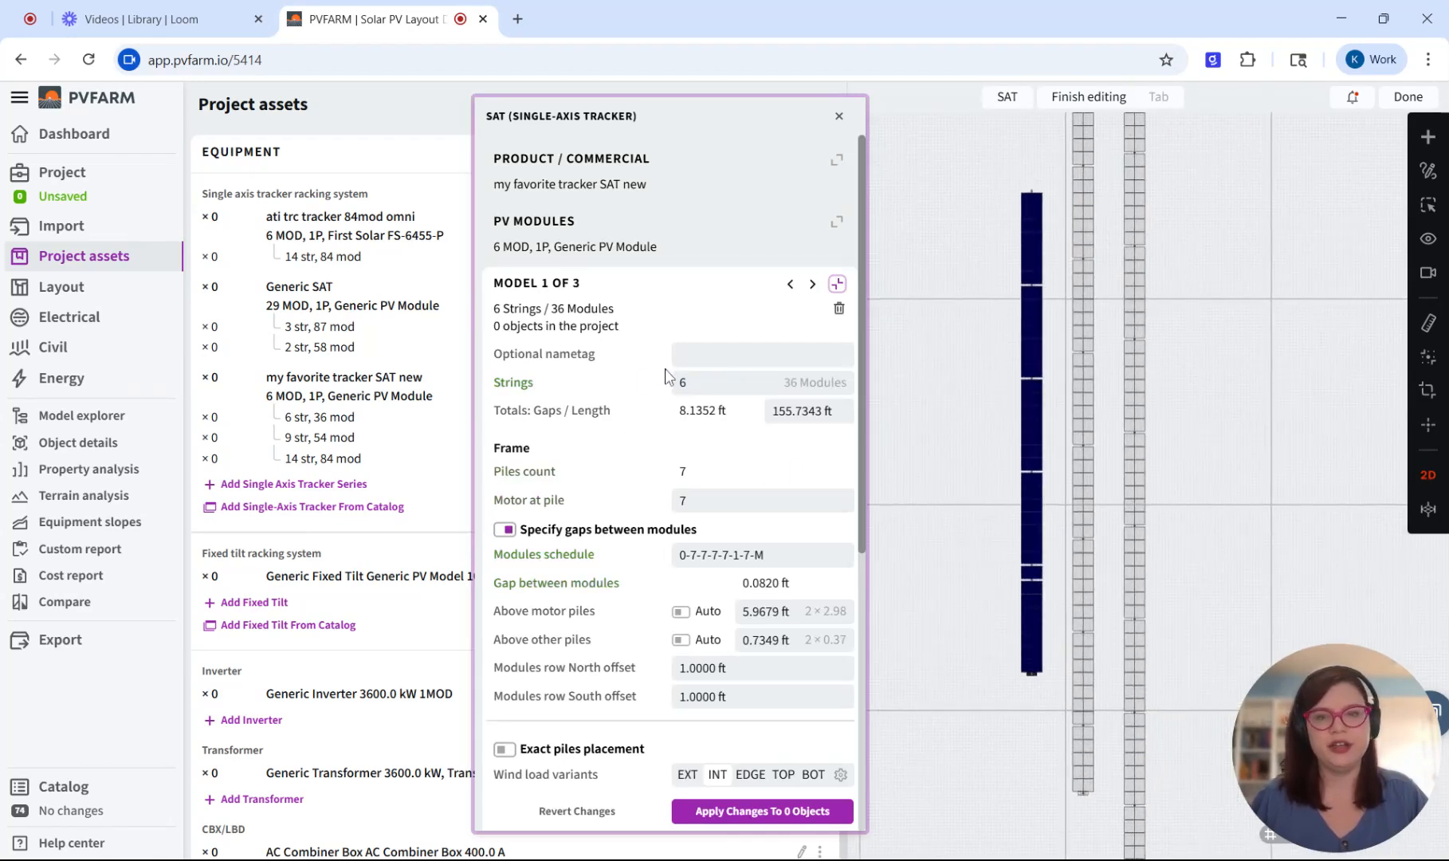
pyautogui.moveTo(729, 381); pyautogui.dragTo(719, 386)
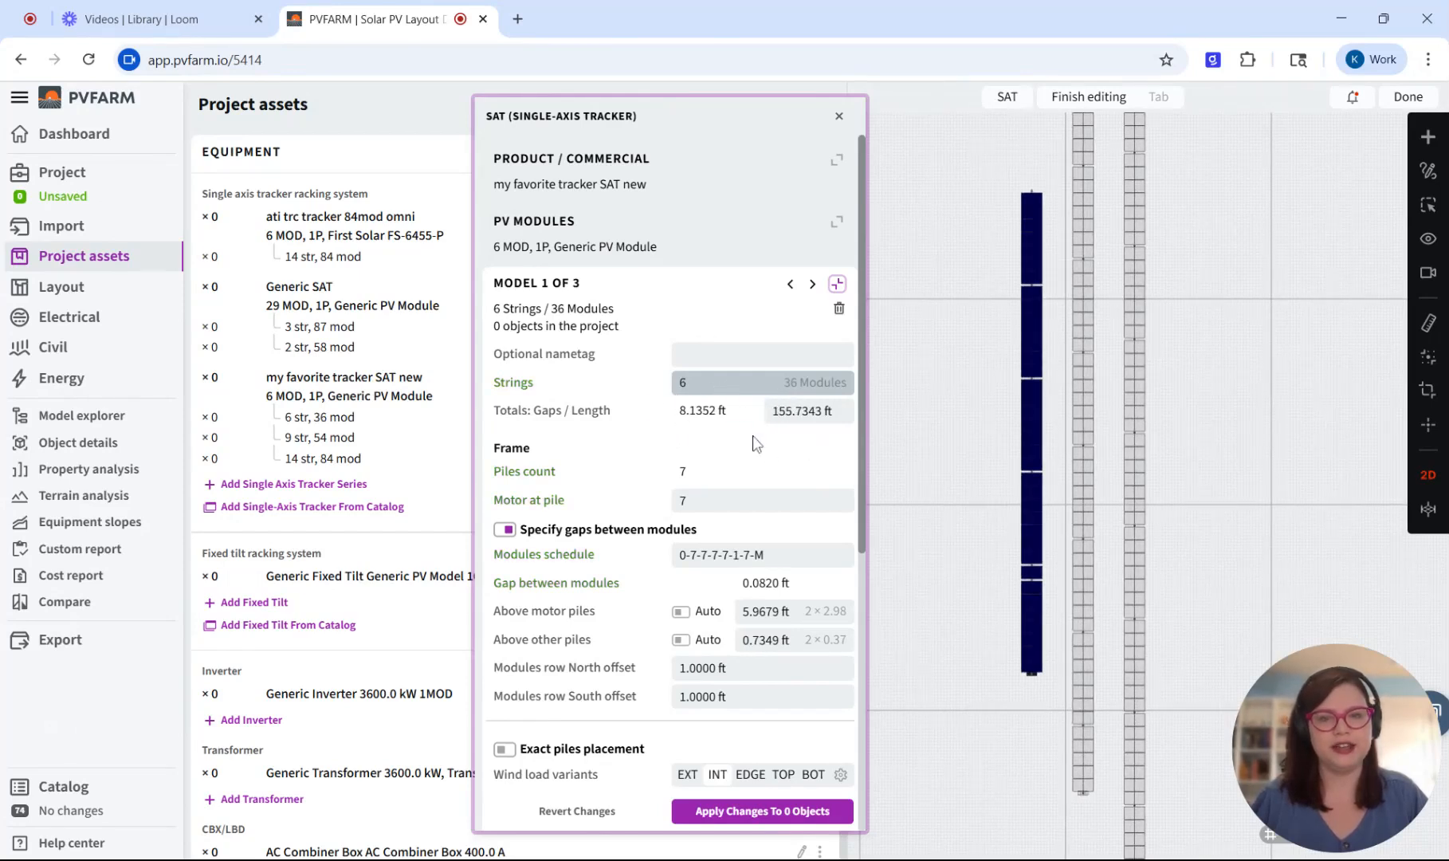
pyautogui.moveTo(711, 384); pyautogui.dragTo(712, 384)
pyautogui.click(808, 412)
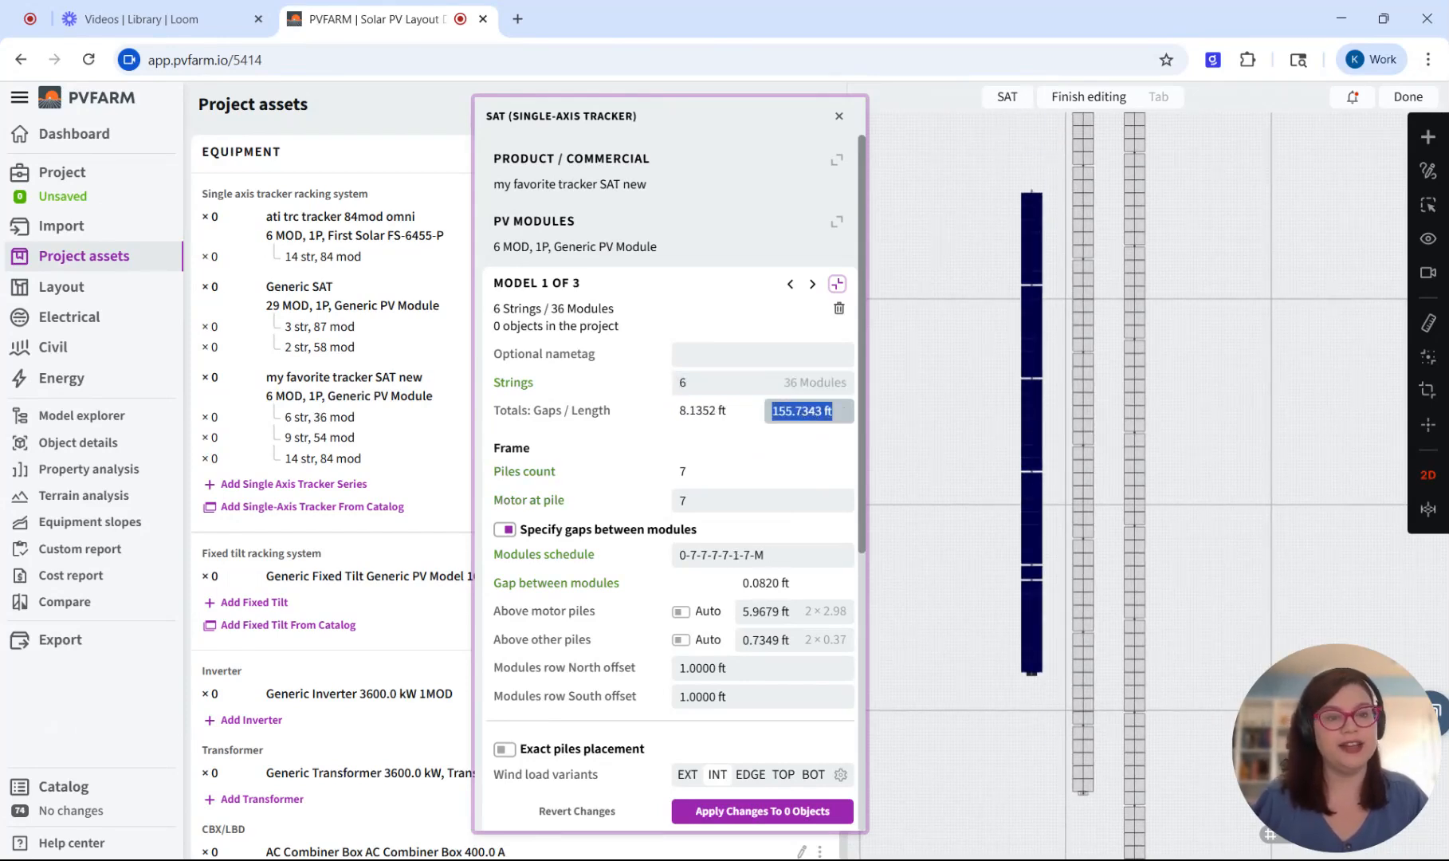
pyautogui.click(787, 440)
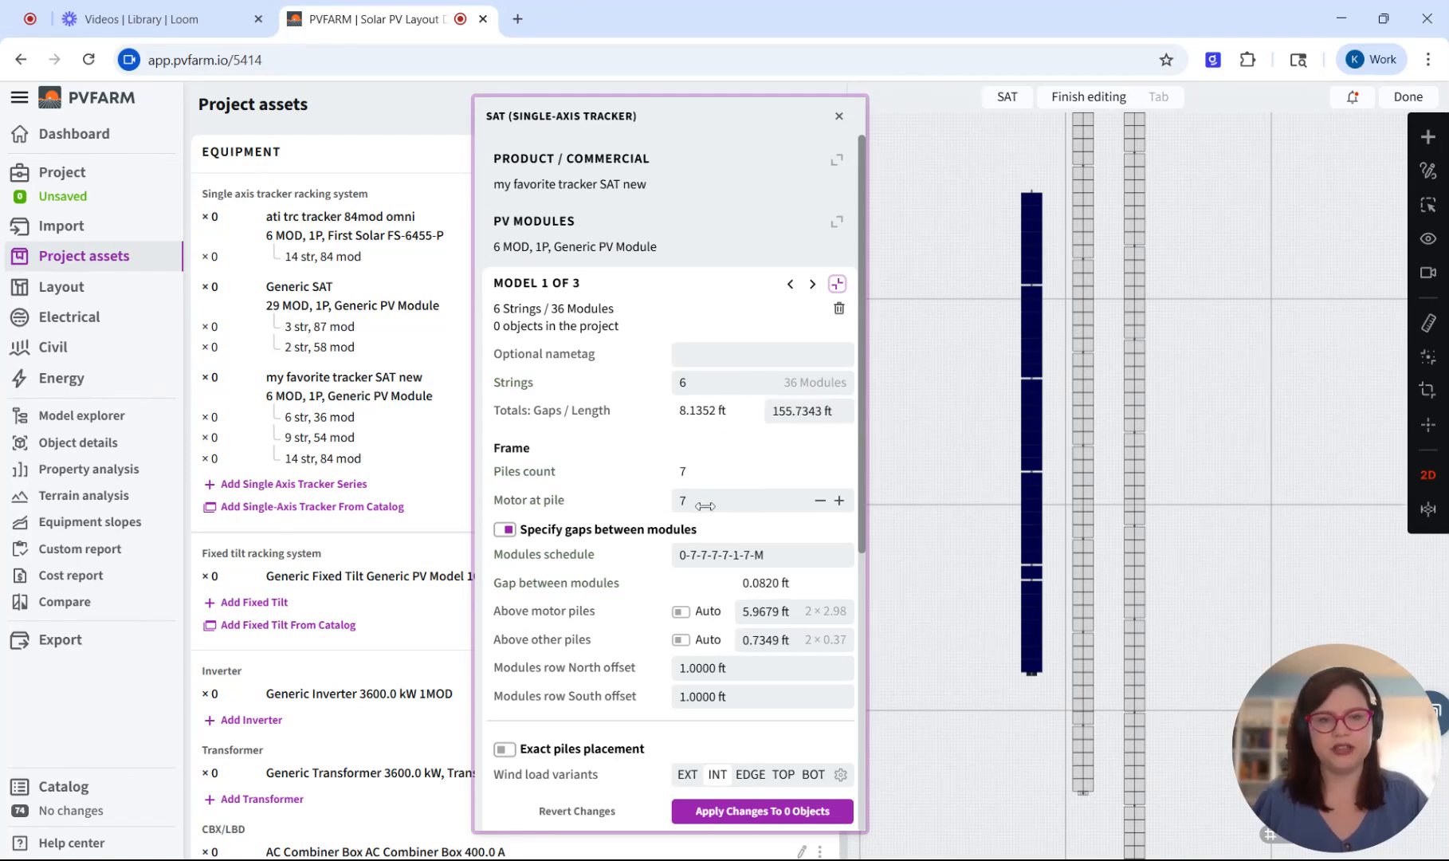
# Step: Set the tracker model's motor position to pile 3 and review its gap, offset and pile settings
pyautogui.scroll(-2, 703, 505)
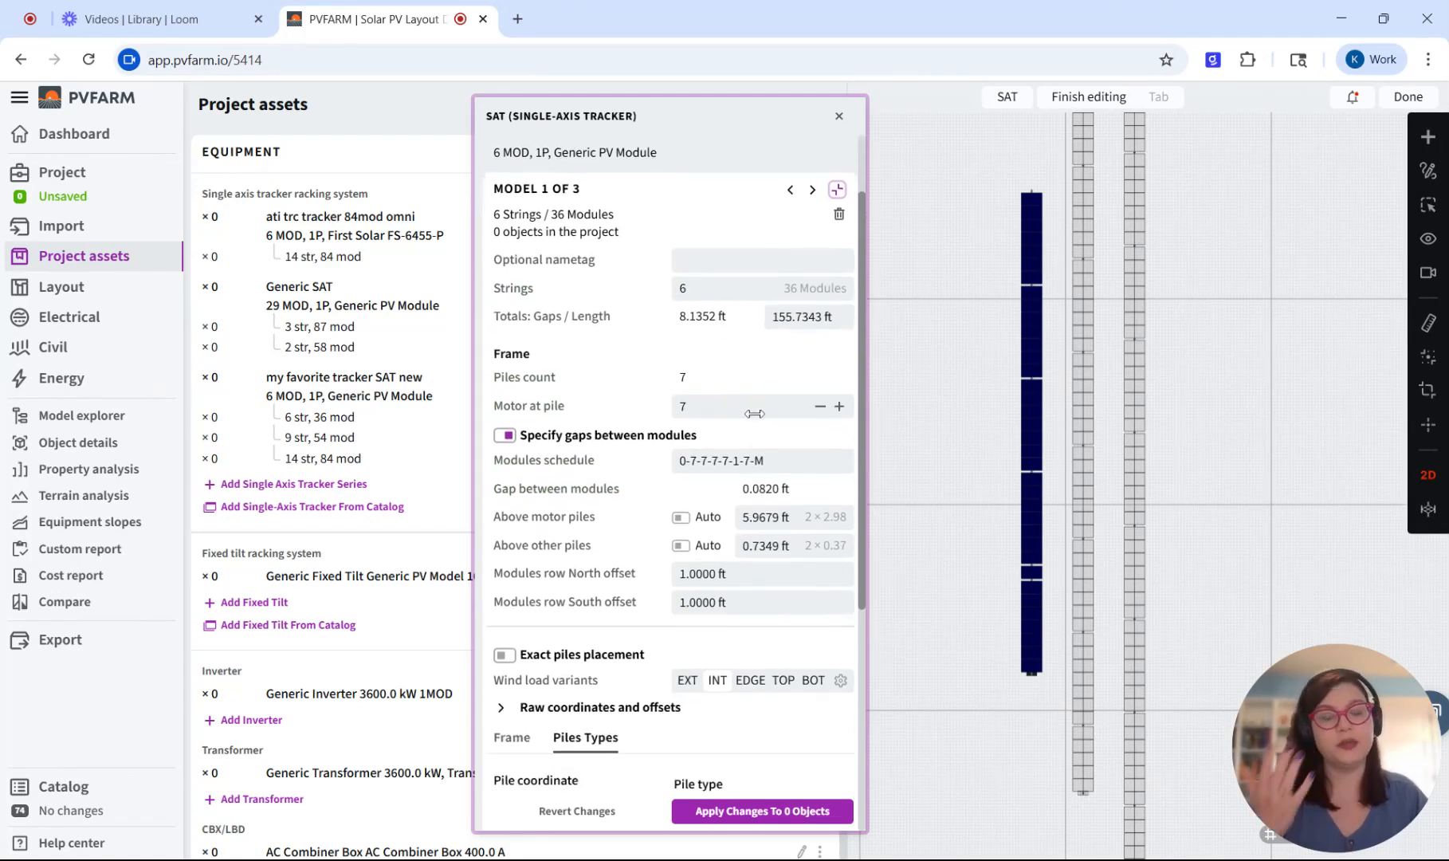
pyautogui.moveTo(712, 413); pyautogui.dragTo(721, 413)
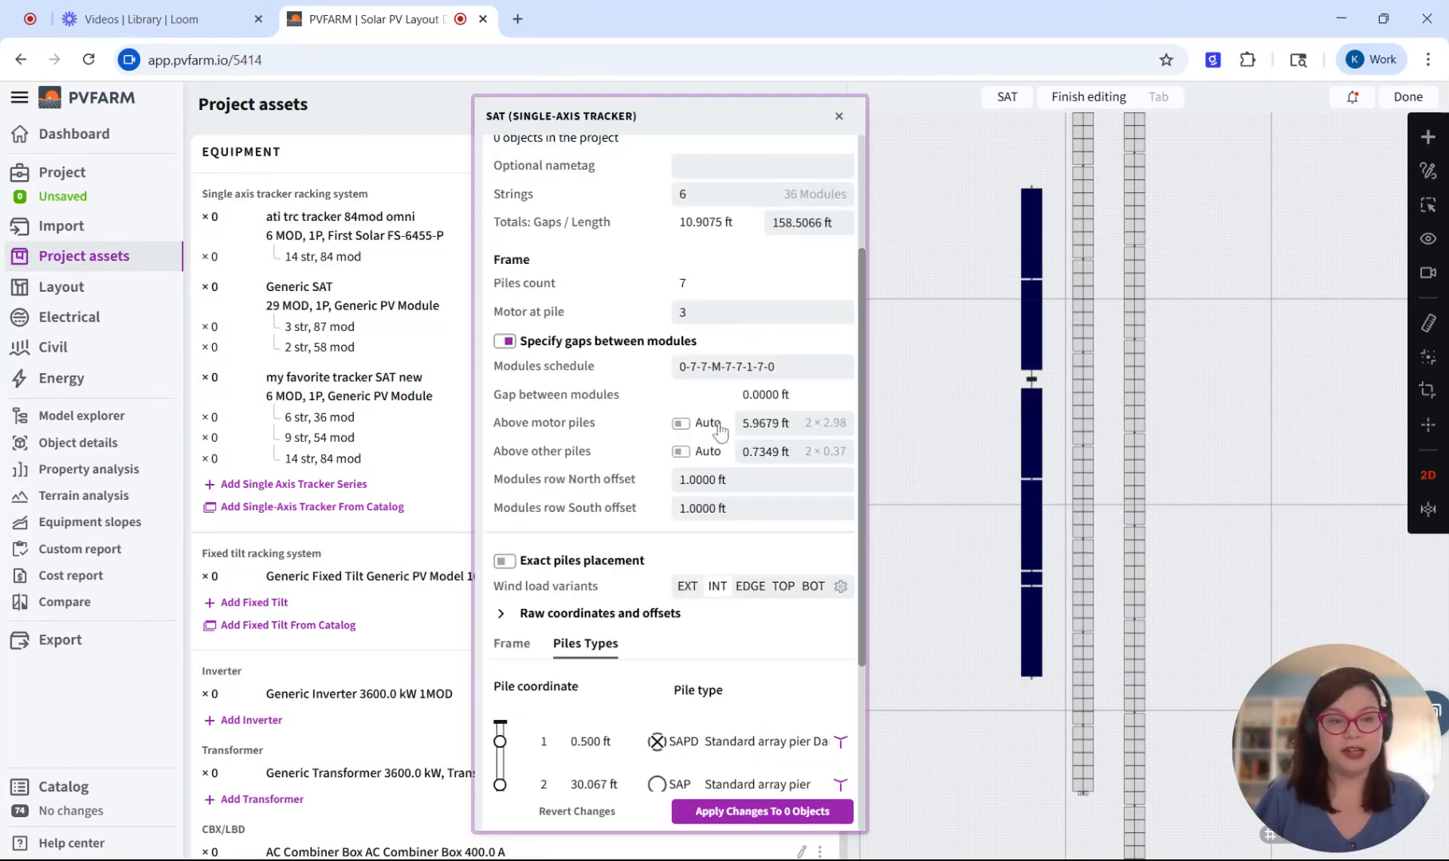
pyautogui.scroll(-1, 701, 422)
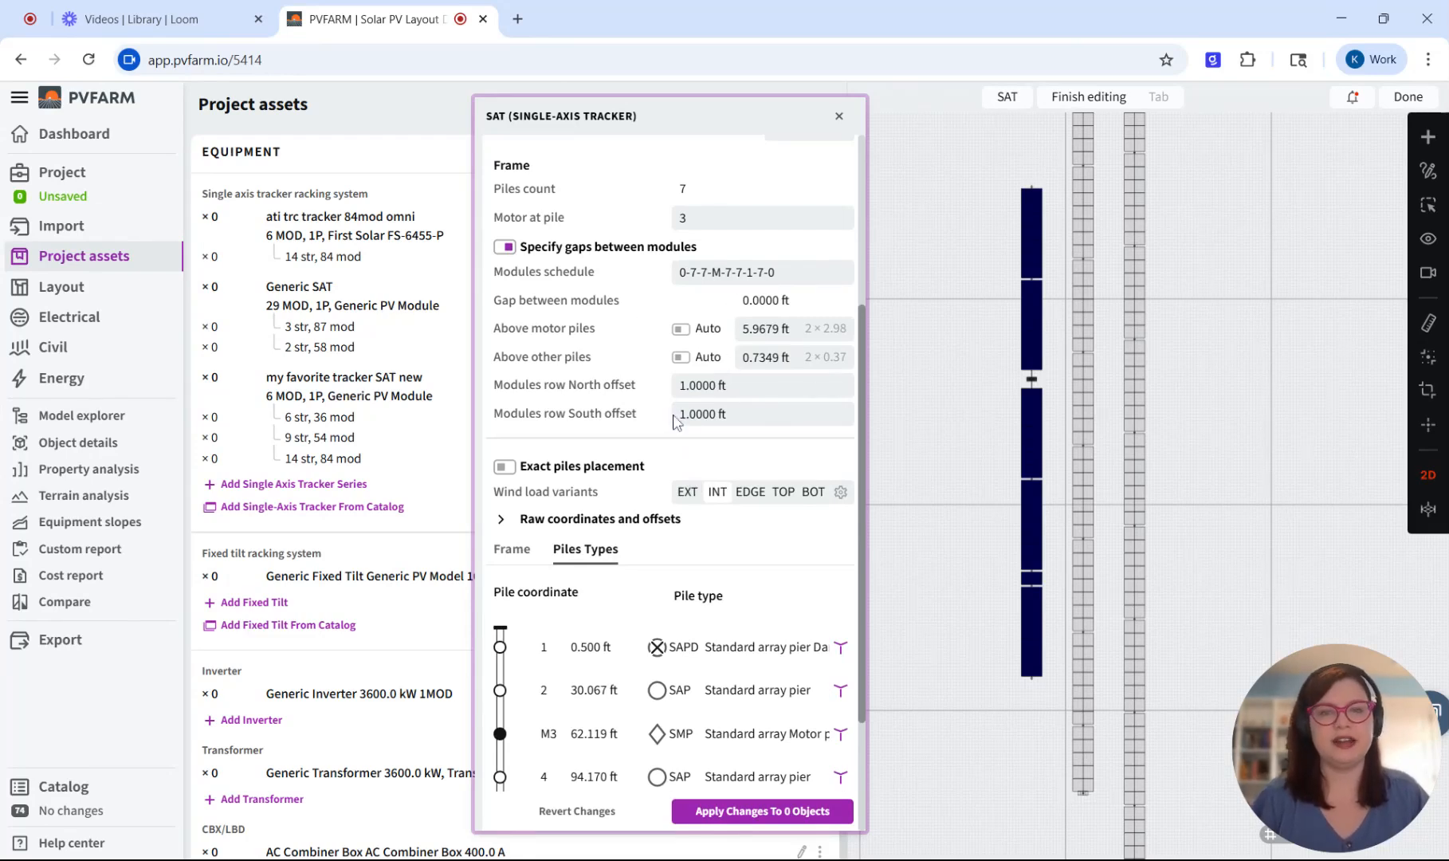
pyautogui.scroll(1, 630, 327)
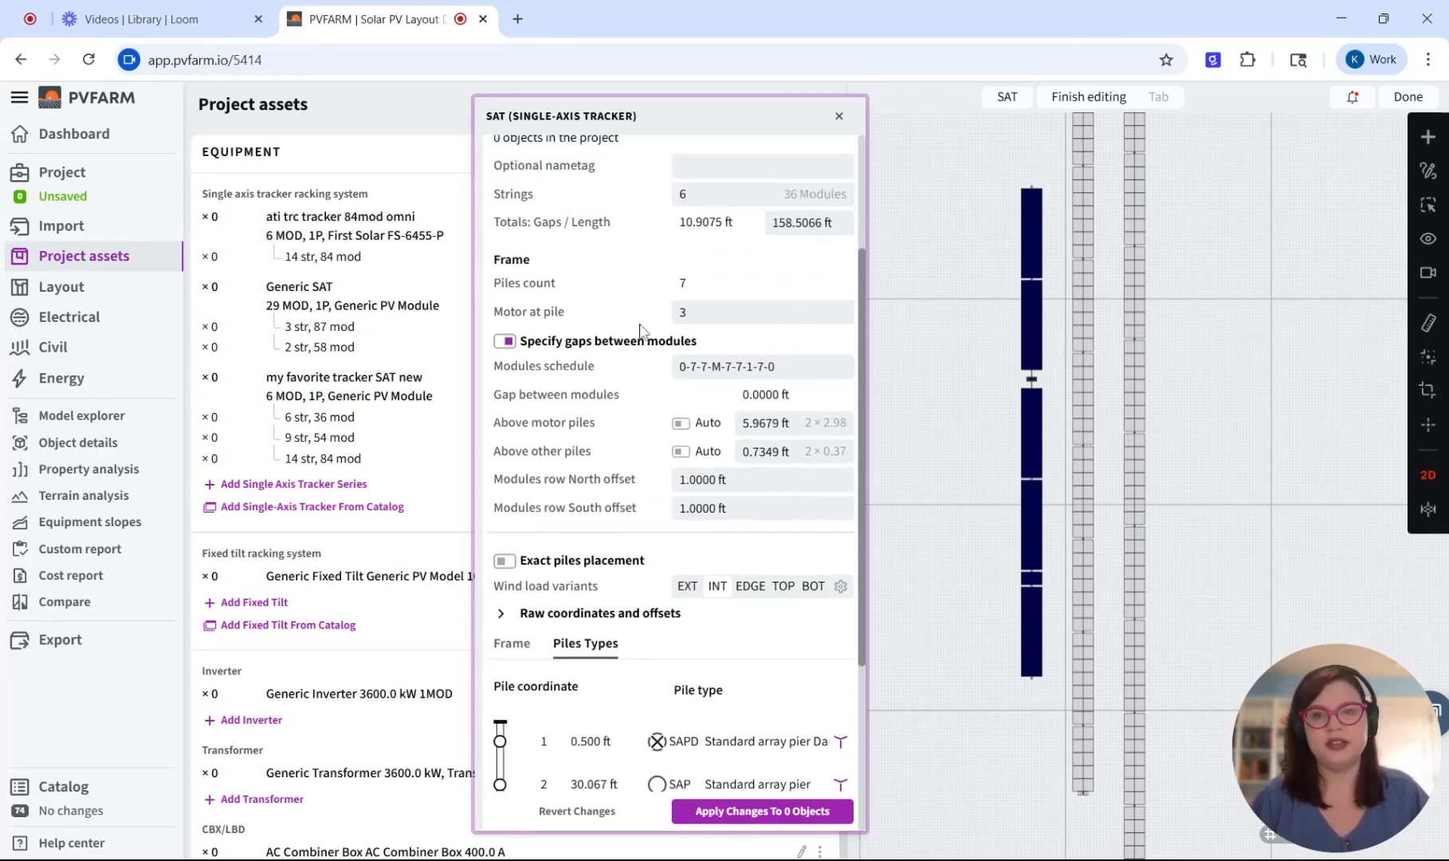
pyautogui.scroll(-3, 669, 463)
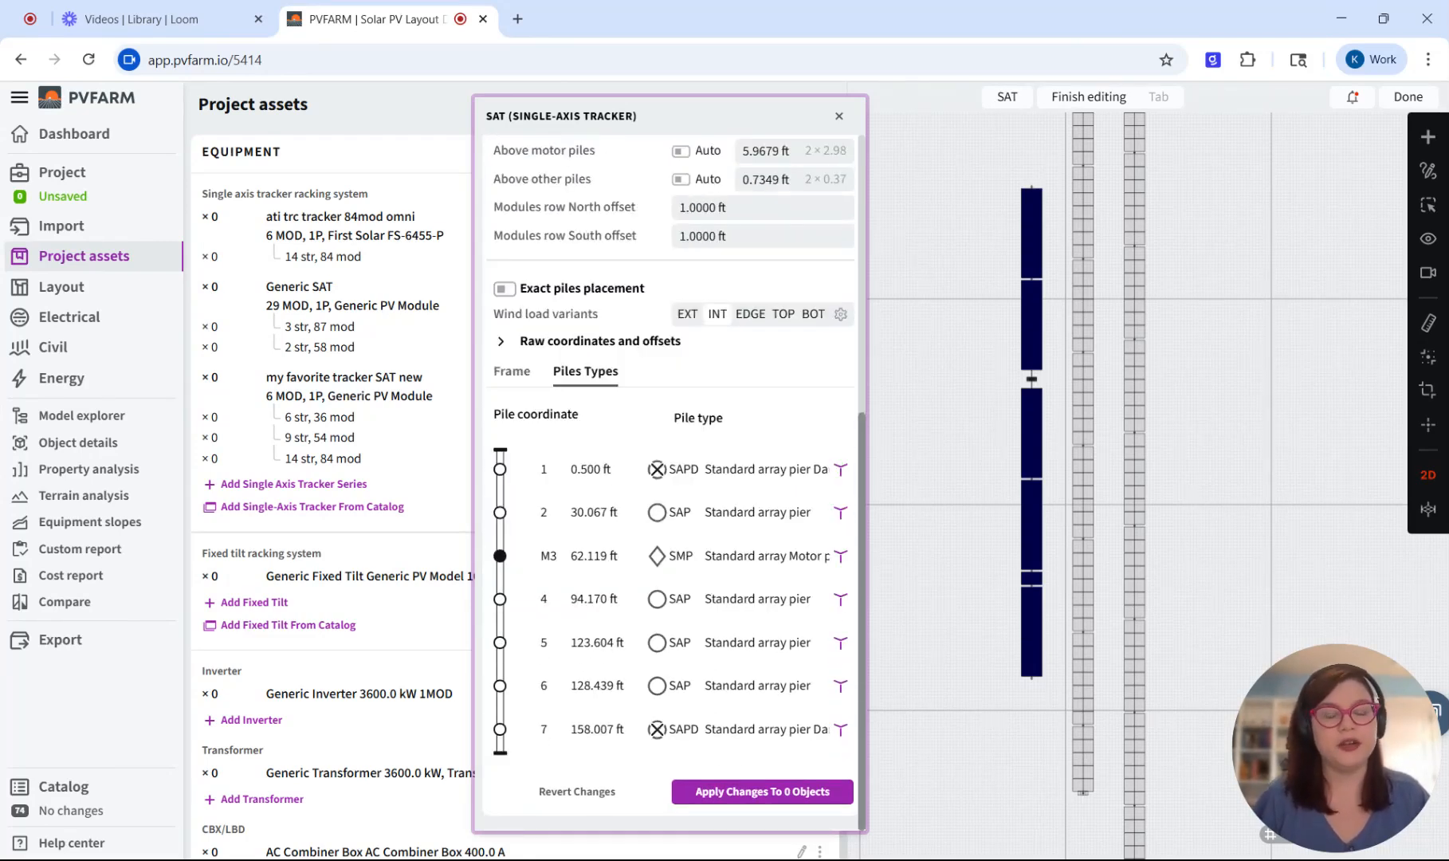
# Step: Enable exact piles placement, view the pile type options for pile 1, and set that pile's coordinate to 0.600 ft
pyautogui.click(503, 289)
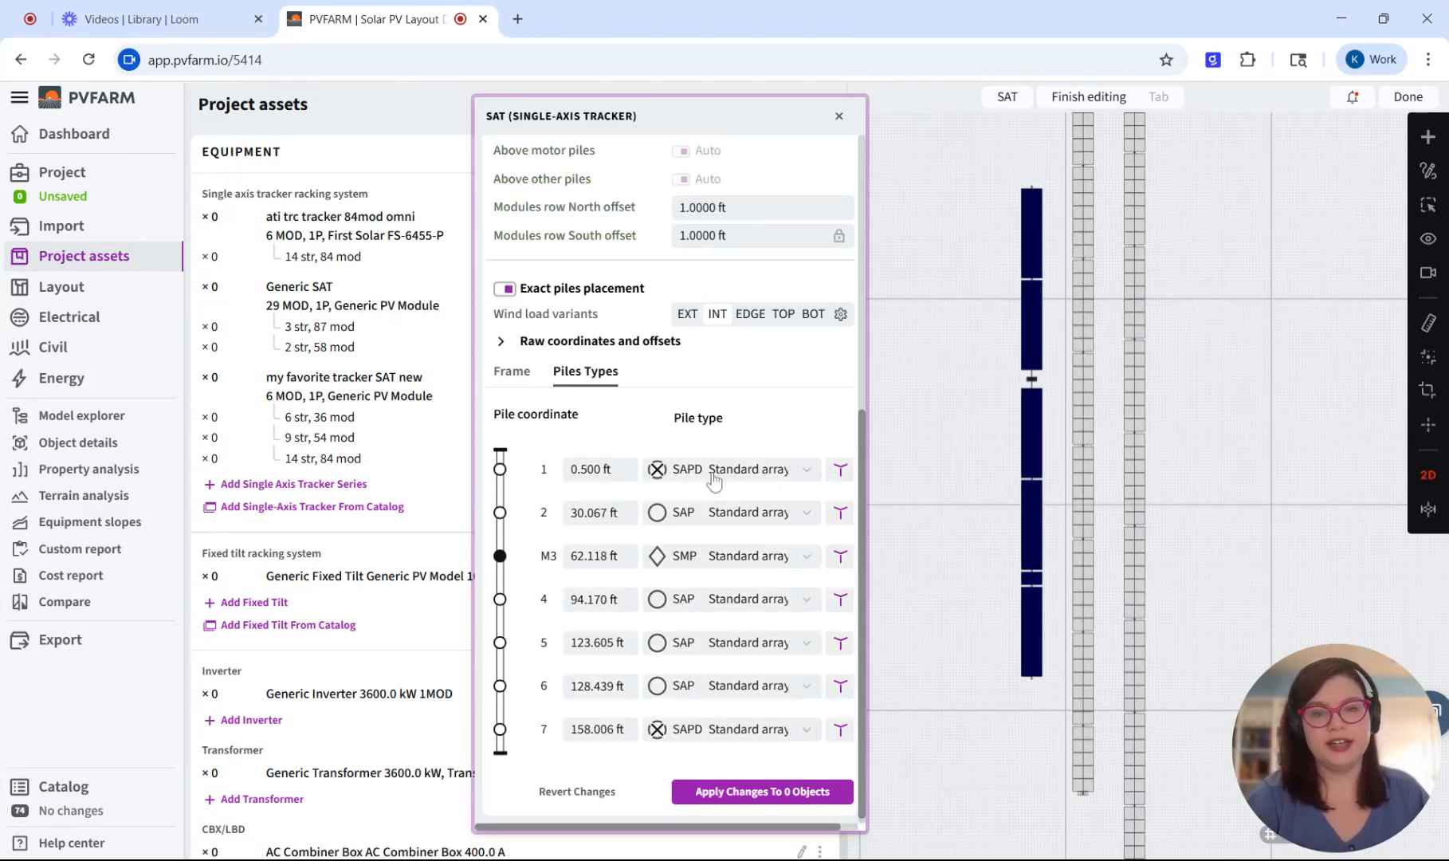
pyautogui.click(751, 470)
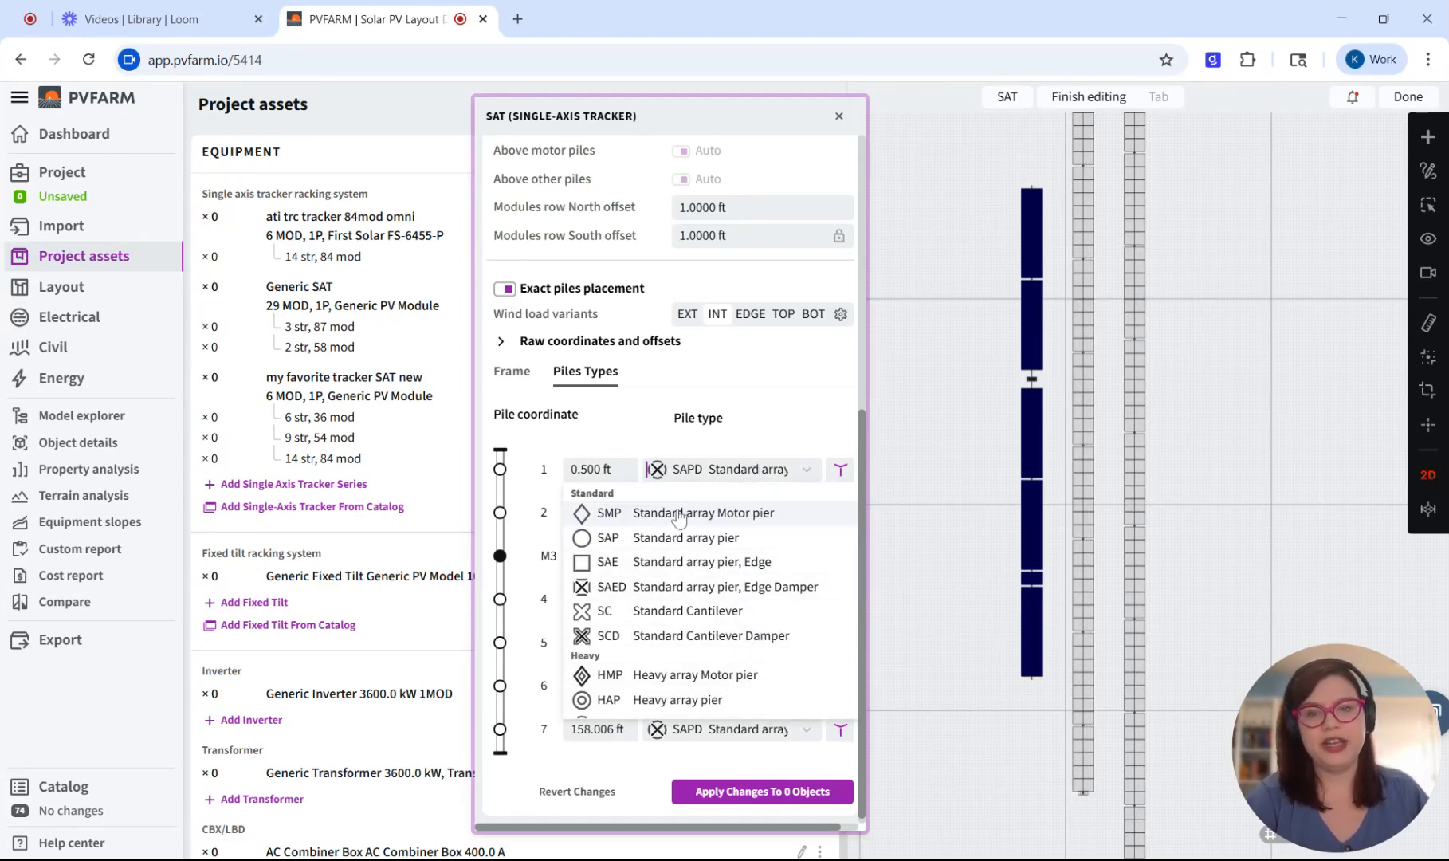
pyautogui.click(783, 476)
pyautogui.scroll(-1, 599, 460)
pyautogui.click(604, 468)
pyautogui.click(623, 434)
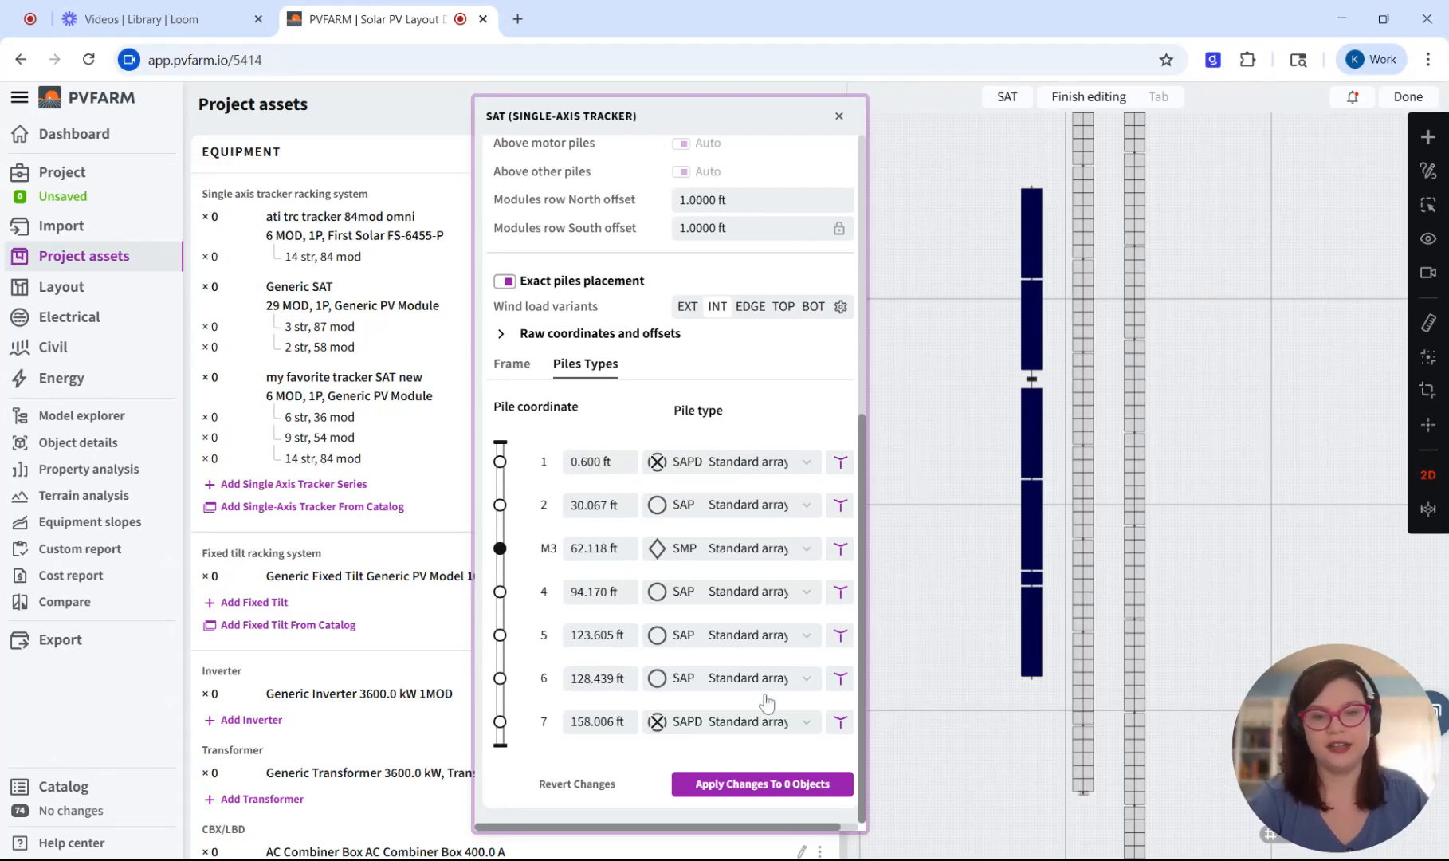
pyautogui.scroll(6, 805, 295)
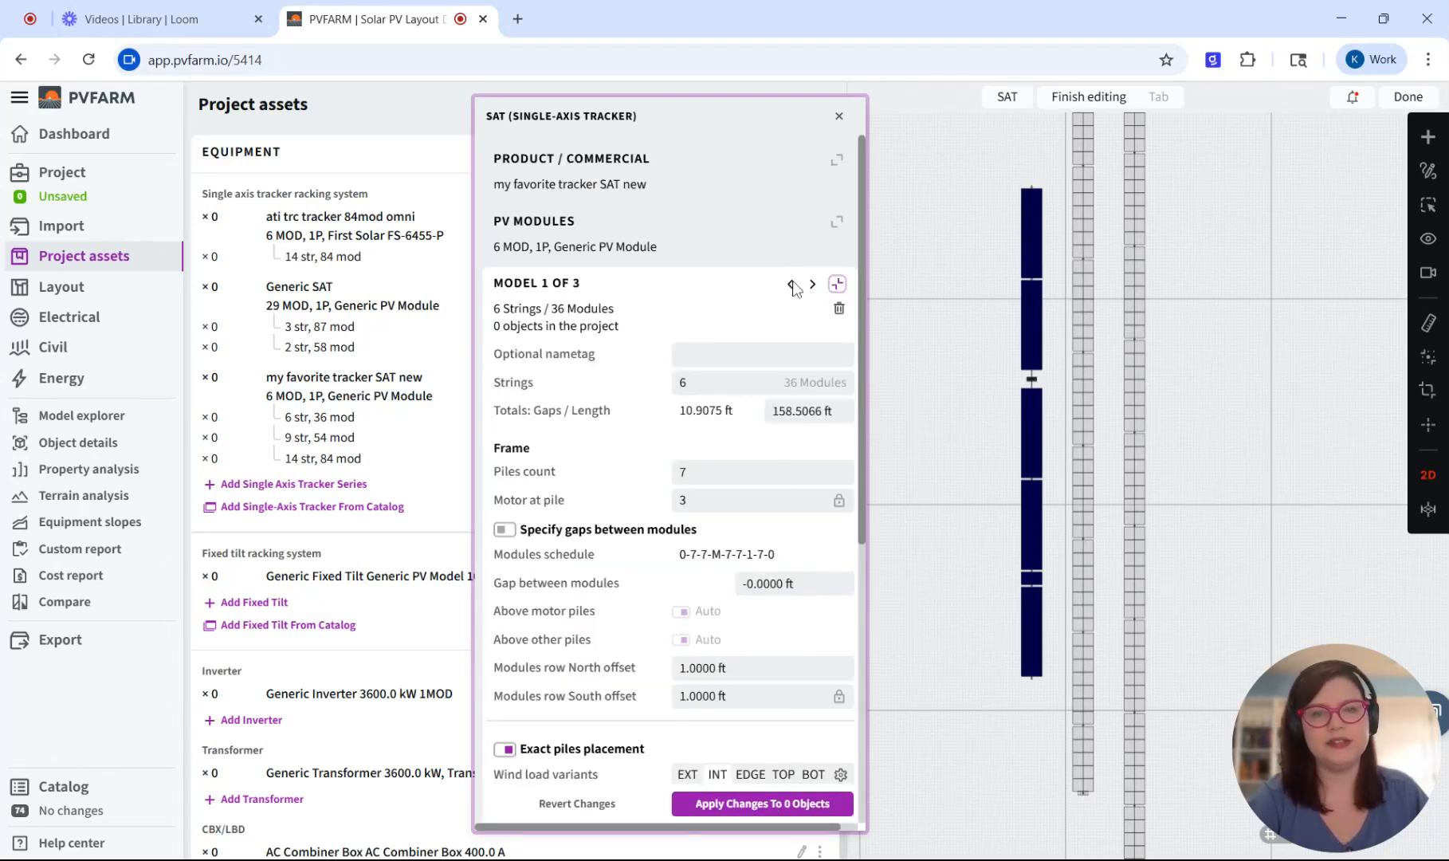
# Step: Review the frame and pile settings of the 6-string, 36-module tracker model and apply the changes
pyautogui.scroll(-3, 805, 295)
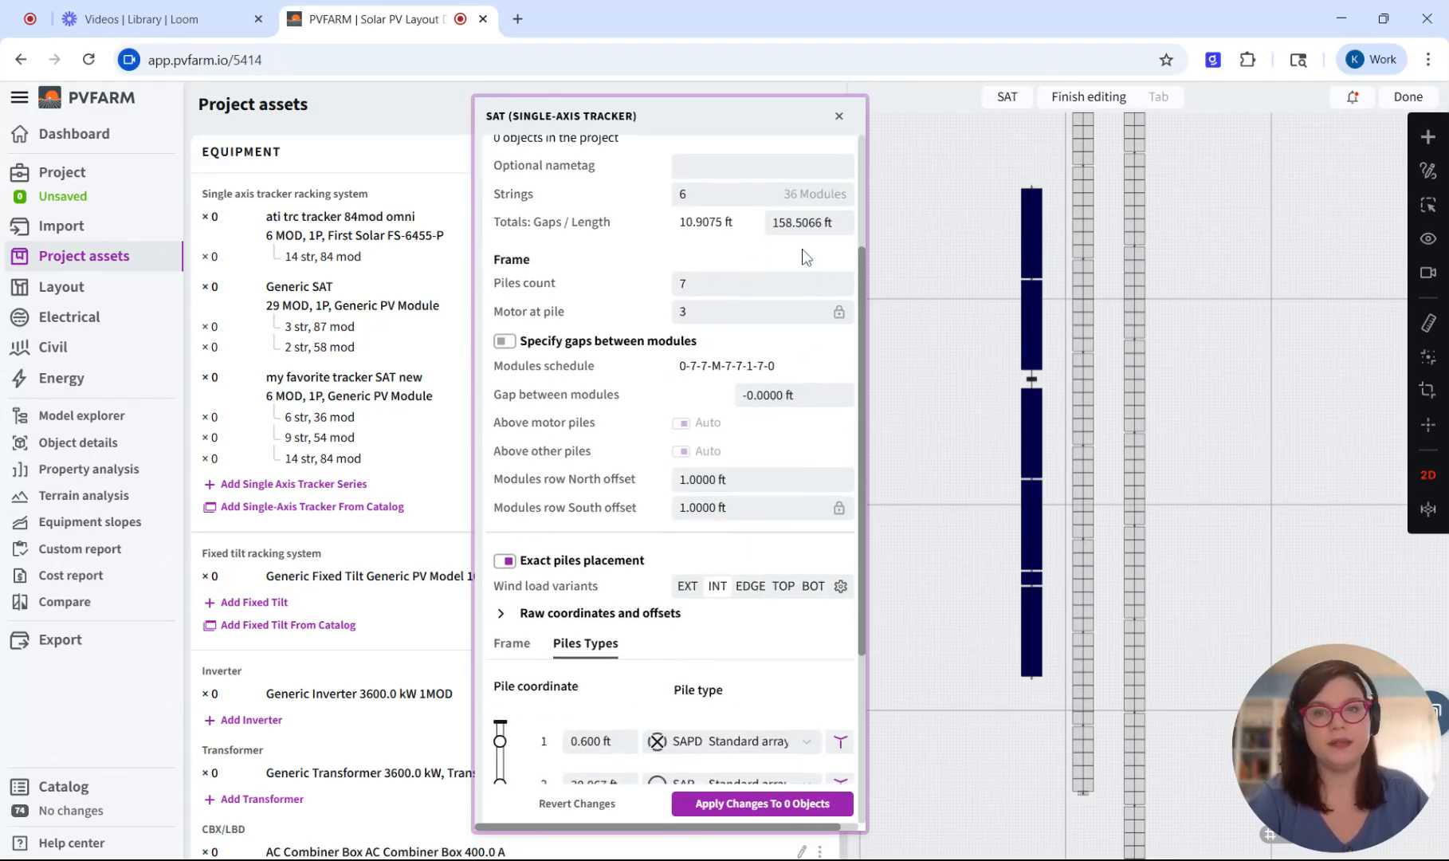
pyautogui.scroll(2, 785, 347)
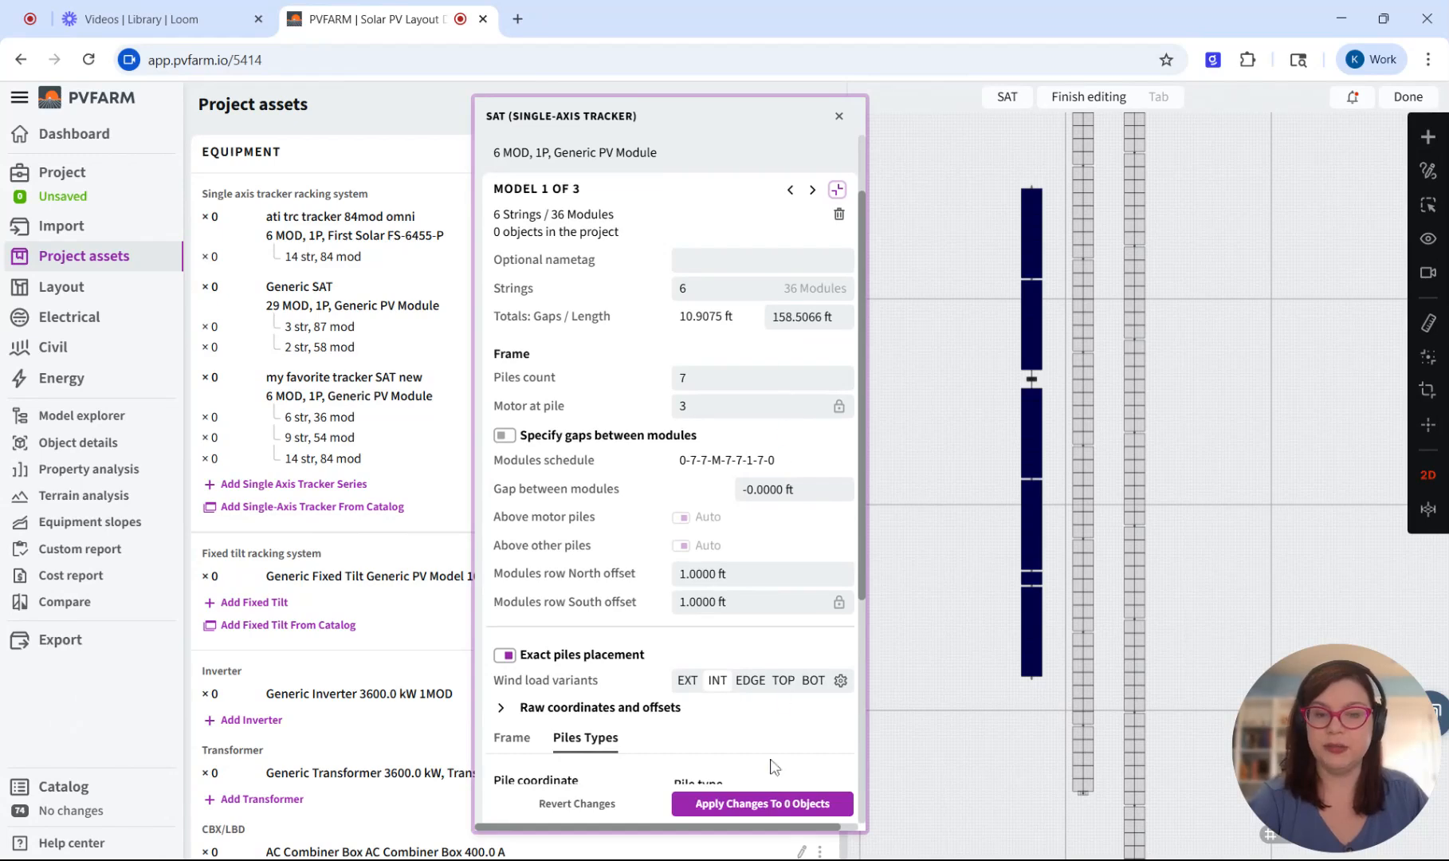
pyautogui.scroll(-4, 773, 767)
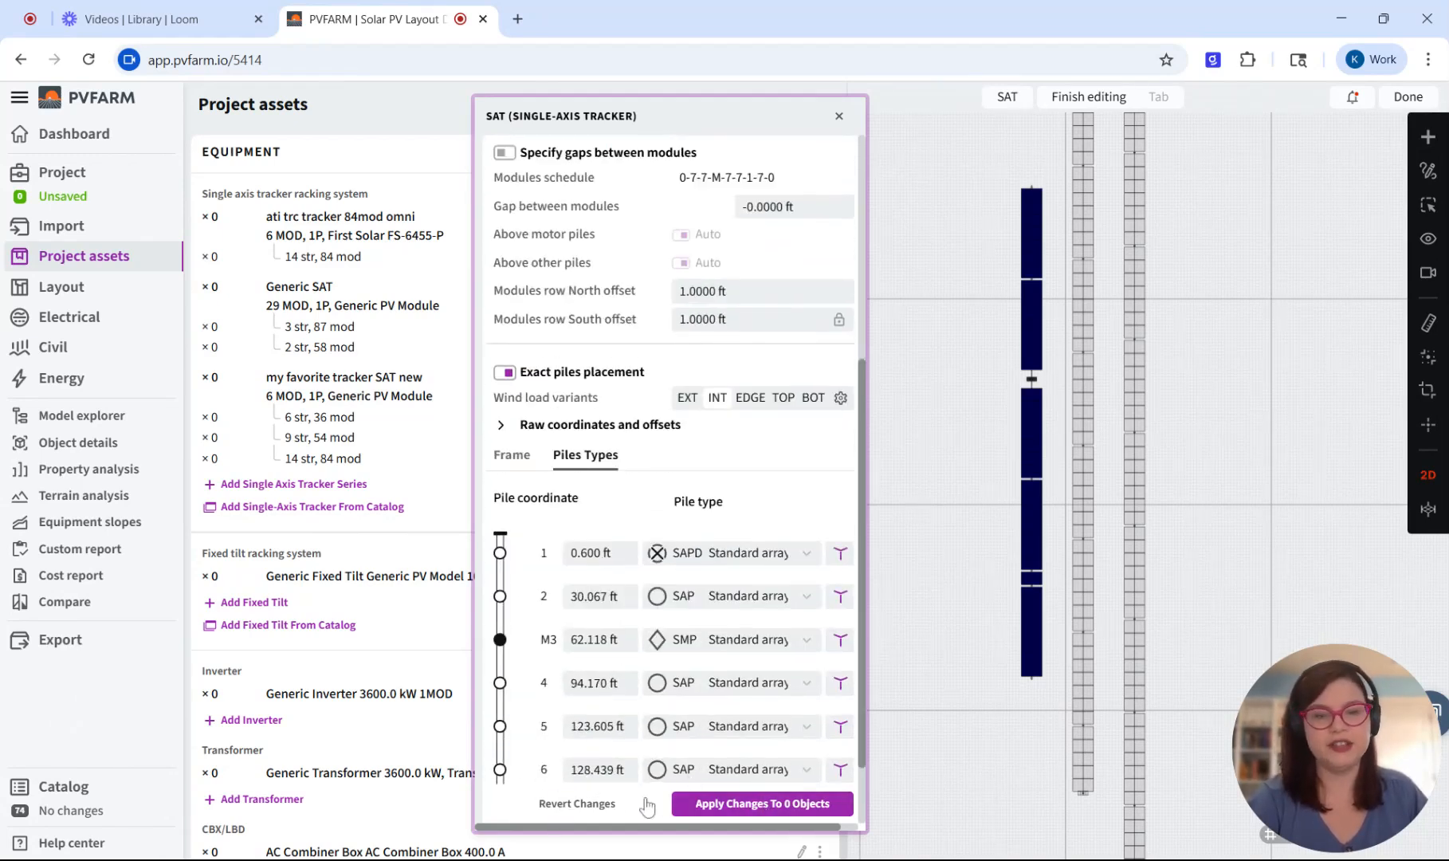
pyautogui.click(725, 805)
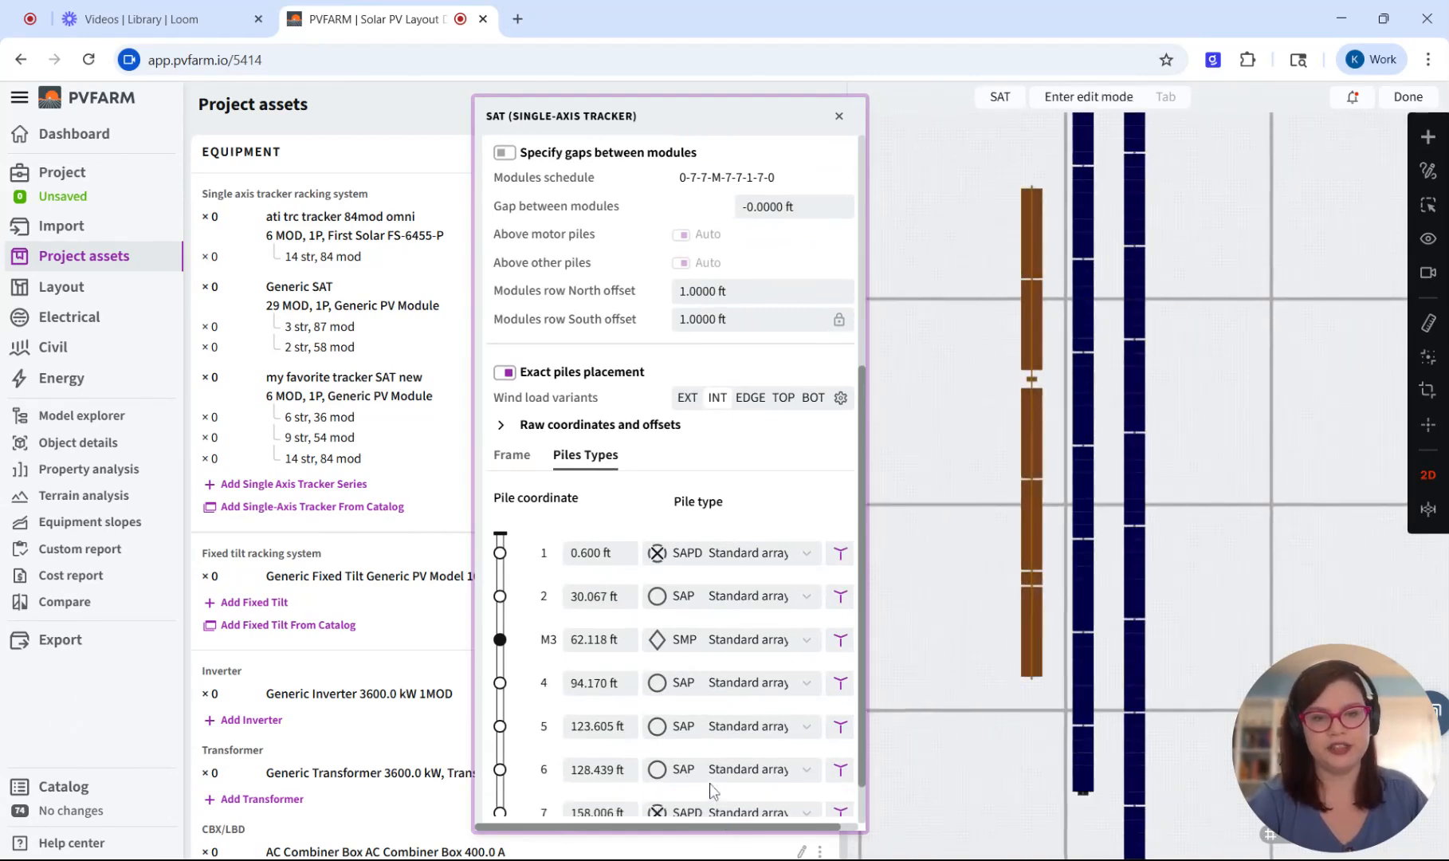
# Step: Select the 9-string, 54-module tracker model in the scene, review its settings, and close the tracker editor
pyautogui.click(1088, 300)
pyautogui.moveTo(915, 399); pyautogui.dragTo(898, 460)
pyautogui.scroll(5, 656, 552)
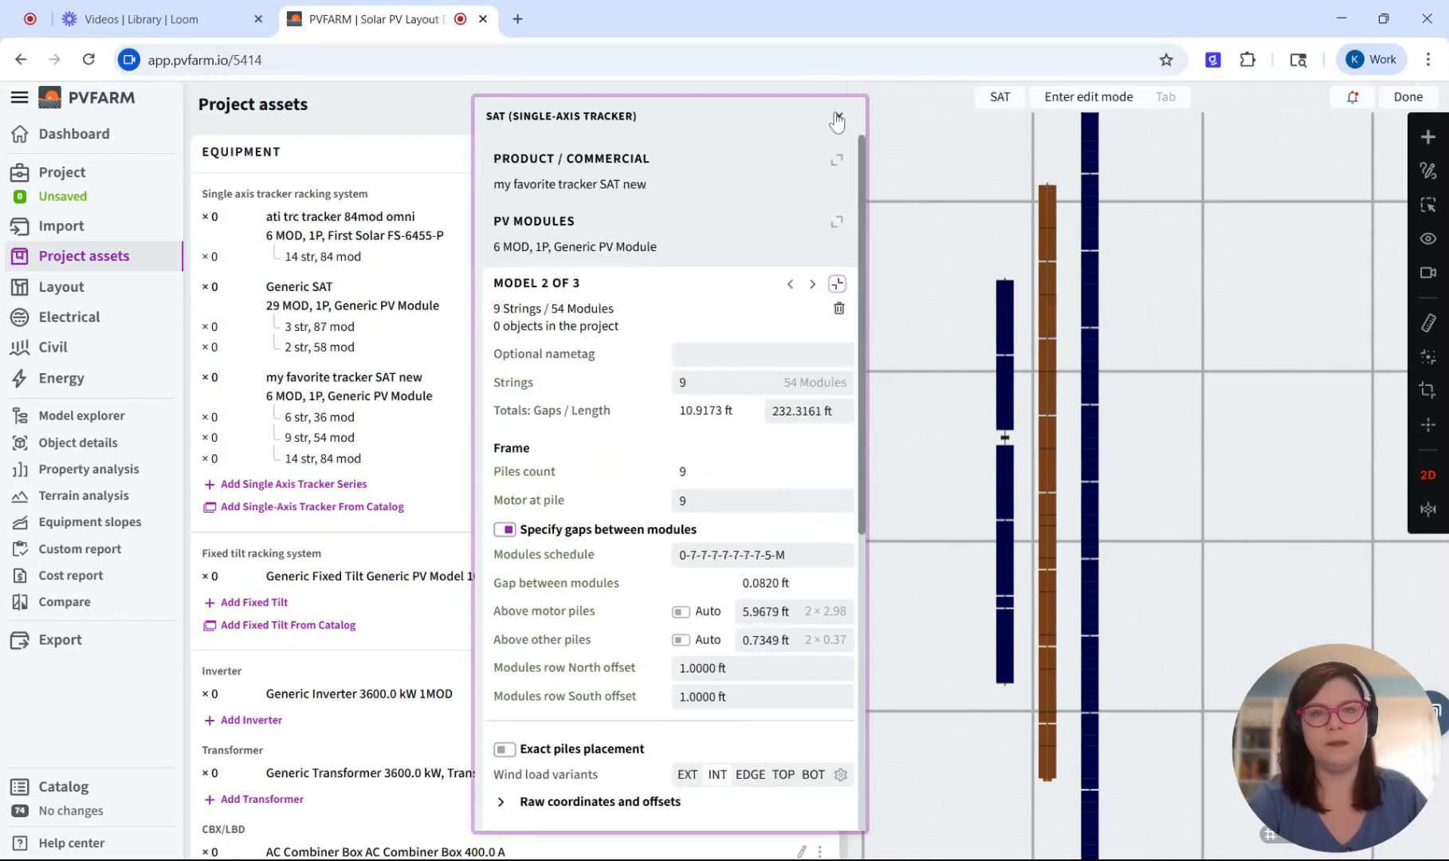
pyautogui.click(839, 117)
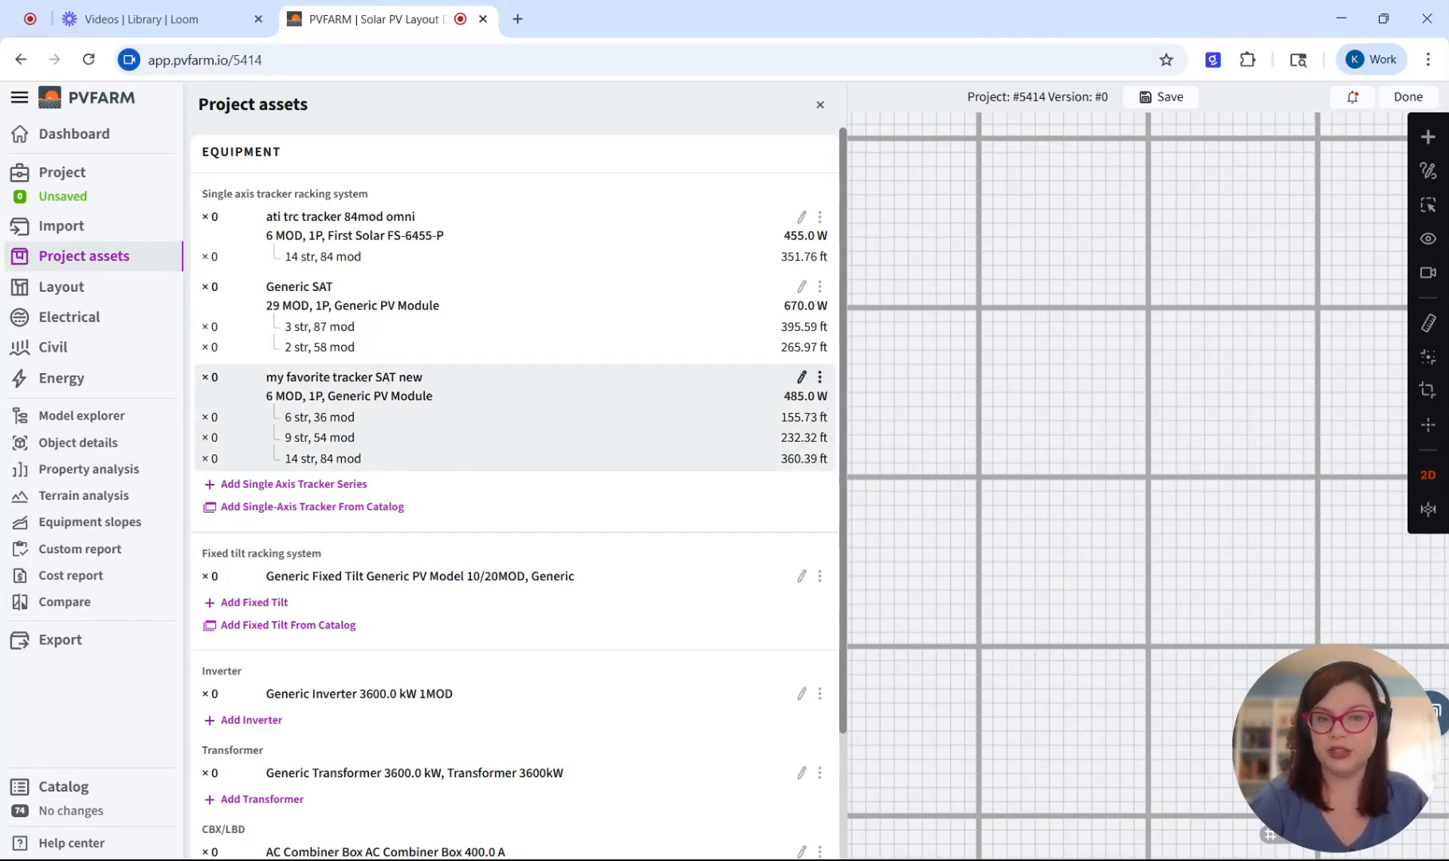
# Step: View the available scene, catalog and deletion actions for the my favorite tracker SAT new series without choosing one
pyautogui.click(819, 377)
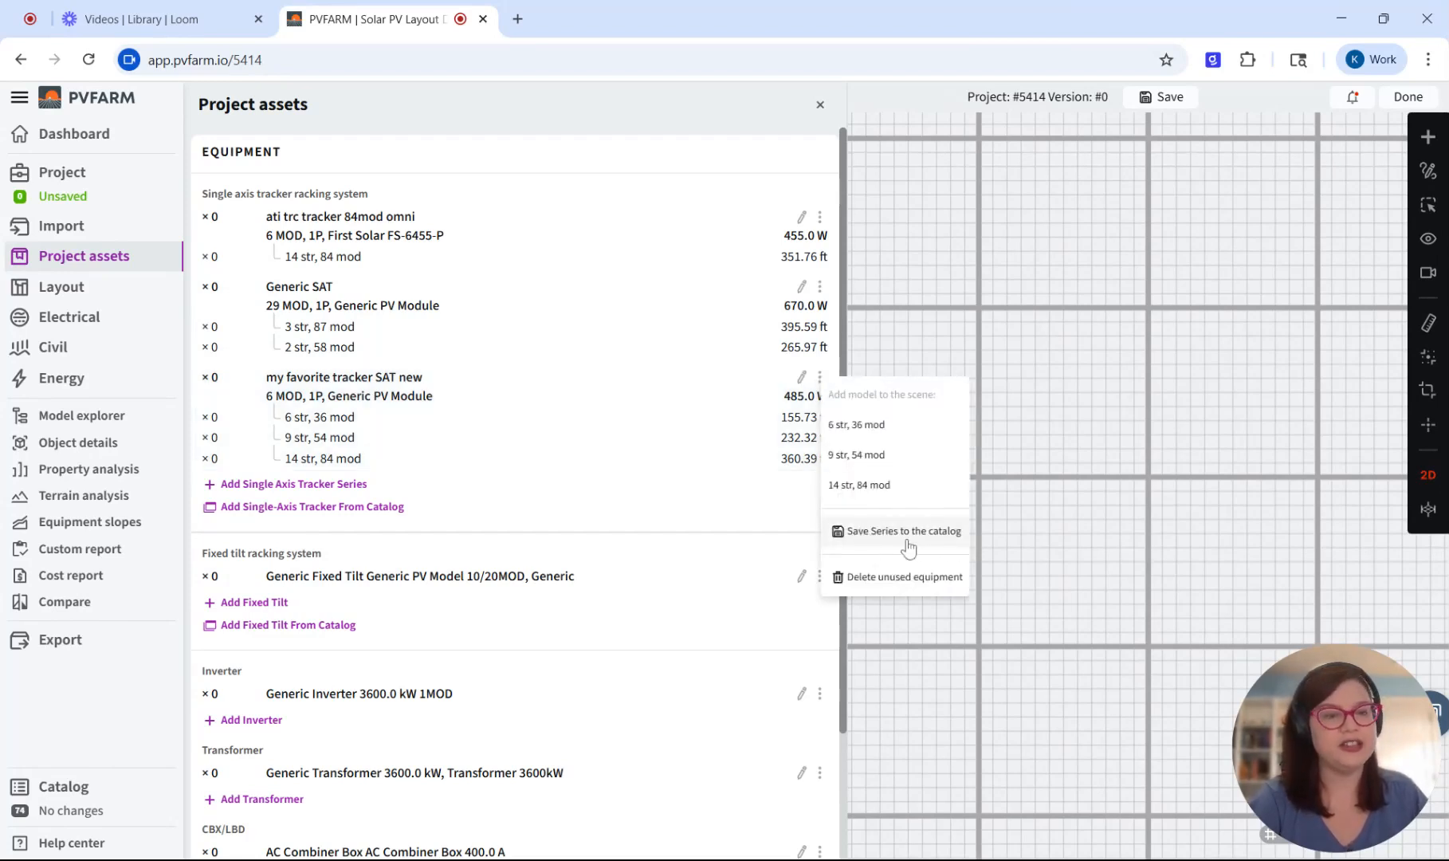
pyautogui.click(711, 504)
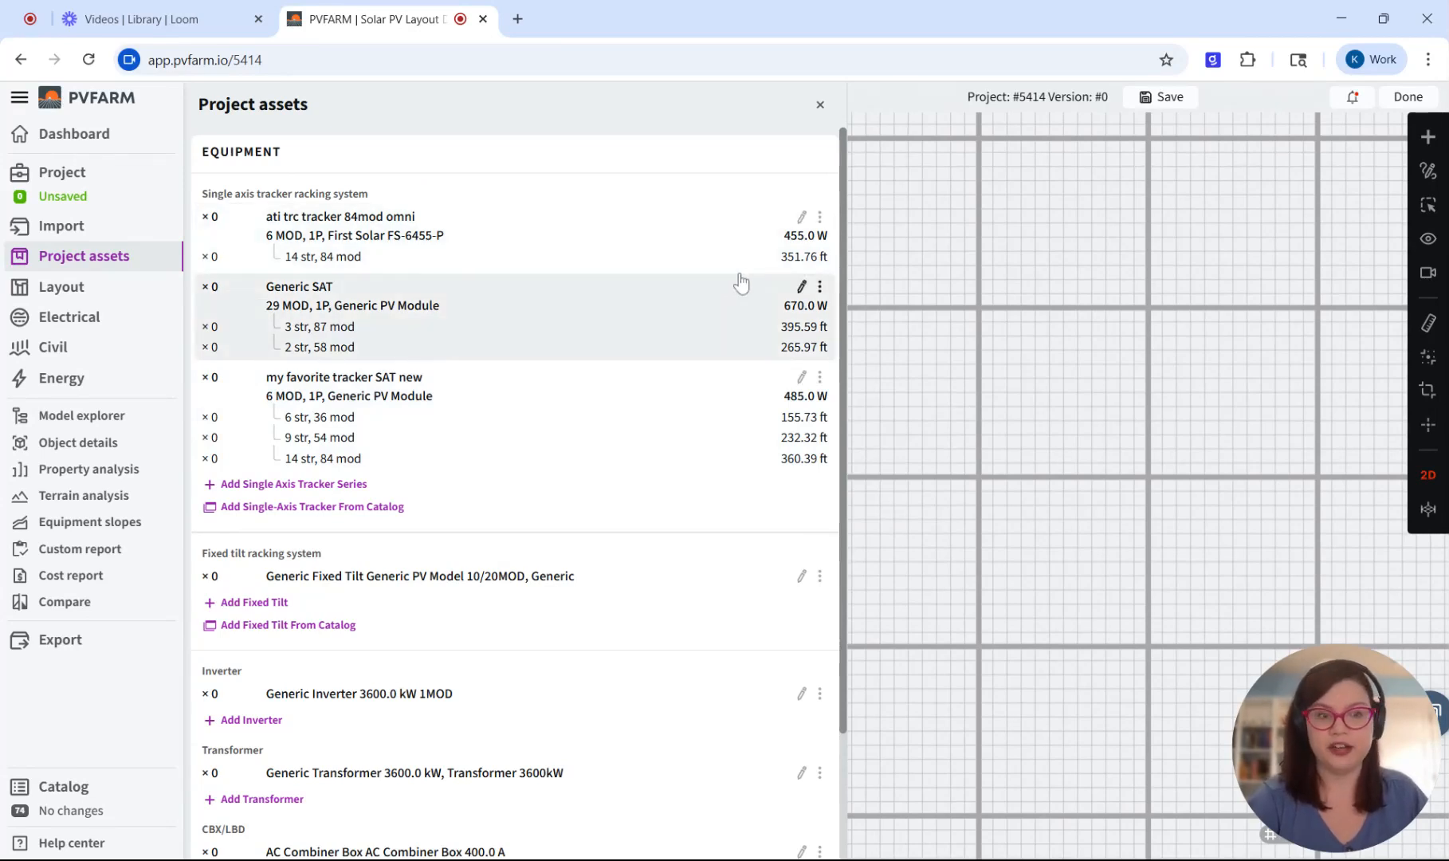
# Step: Delete the unused ati trc tracker 84mod omni series from the project's single-axis tracker equipment
pyautogui.click(820, 220)
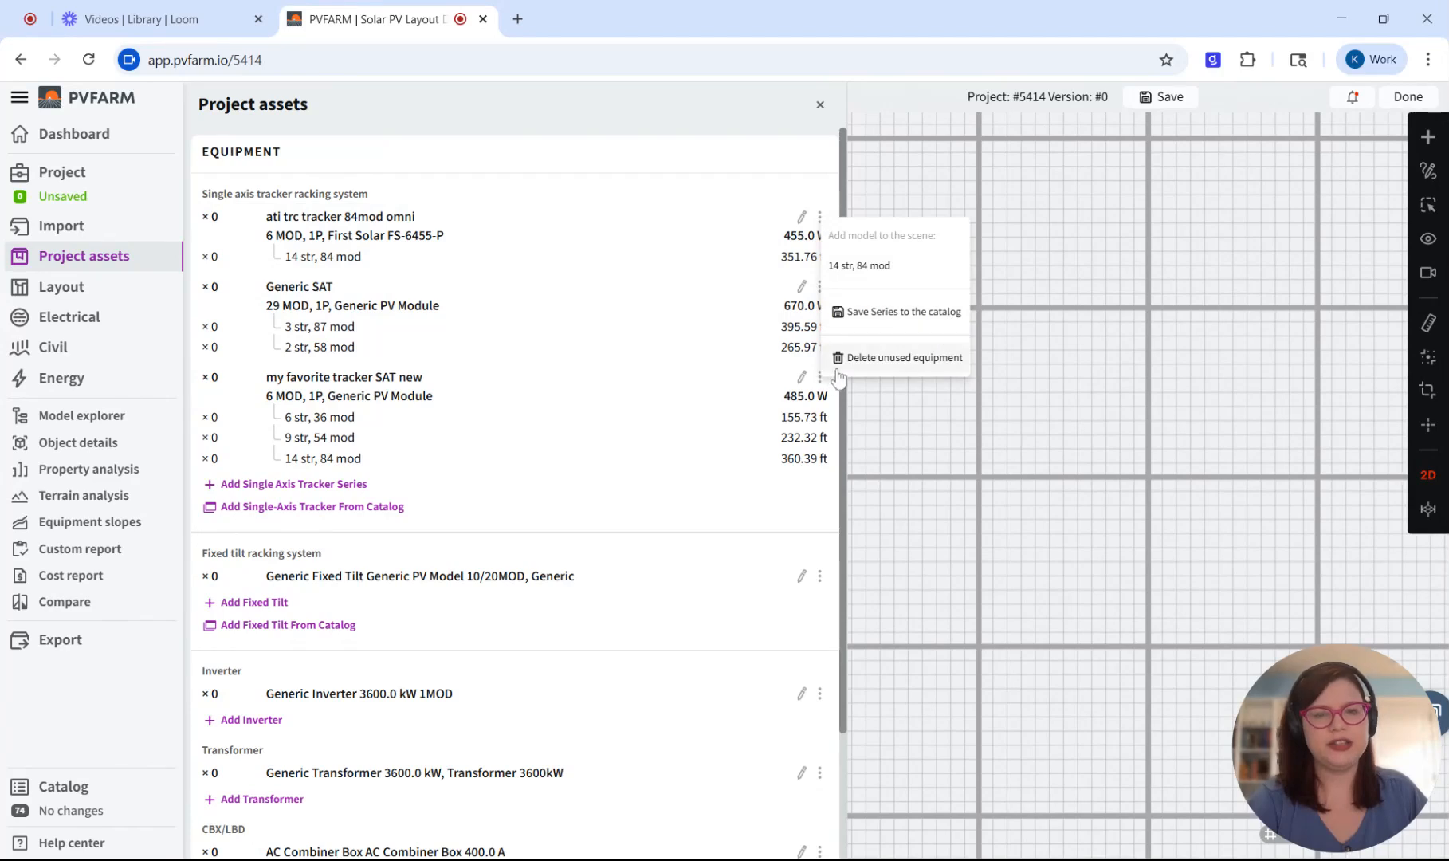
pyautogui.click(920, 359)
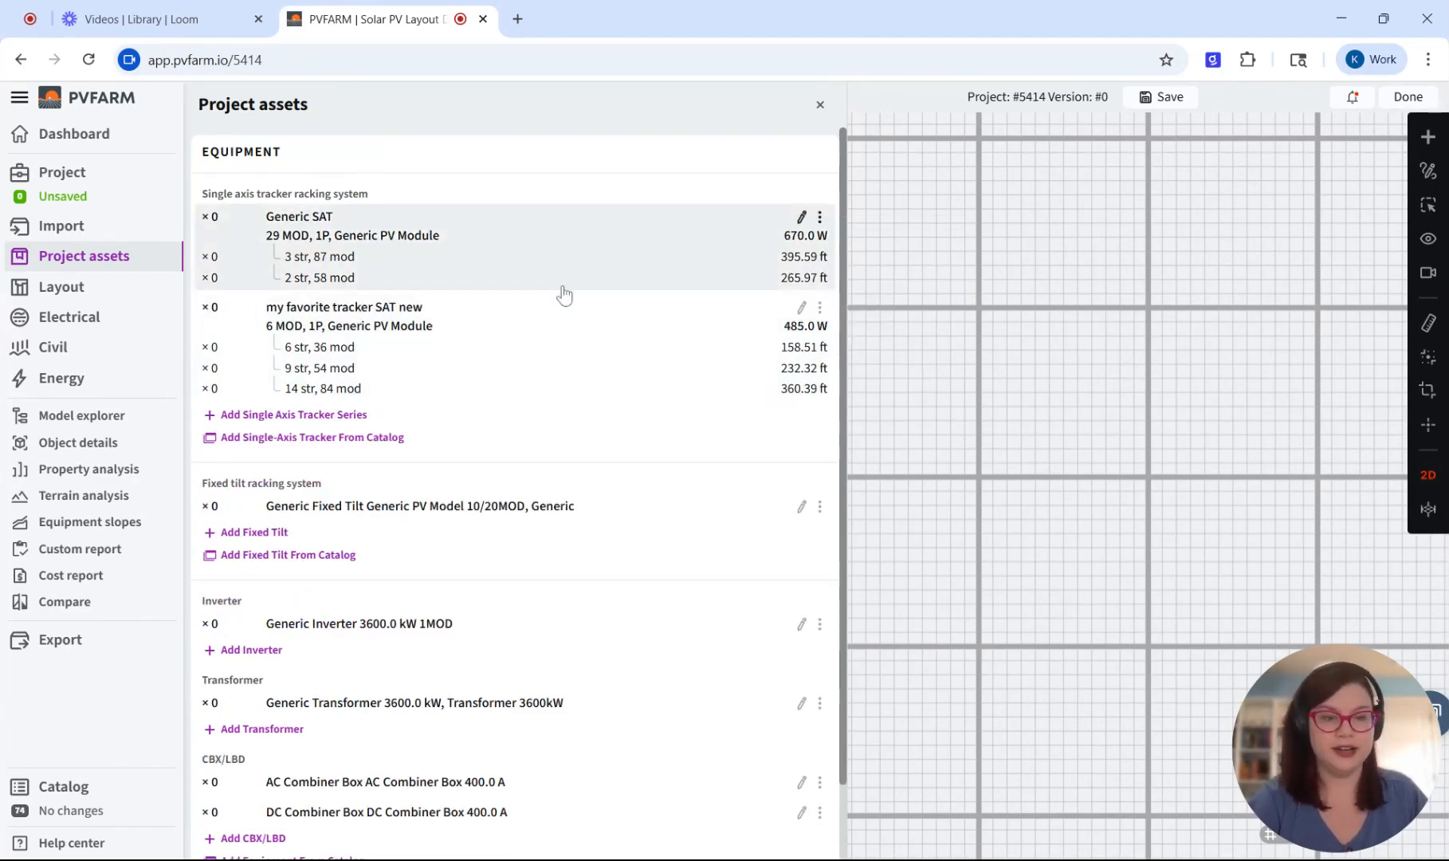